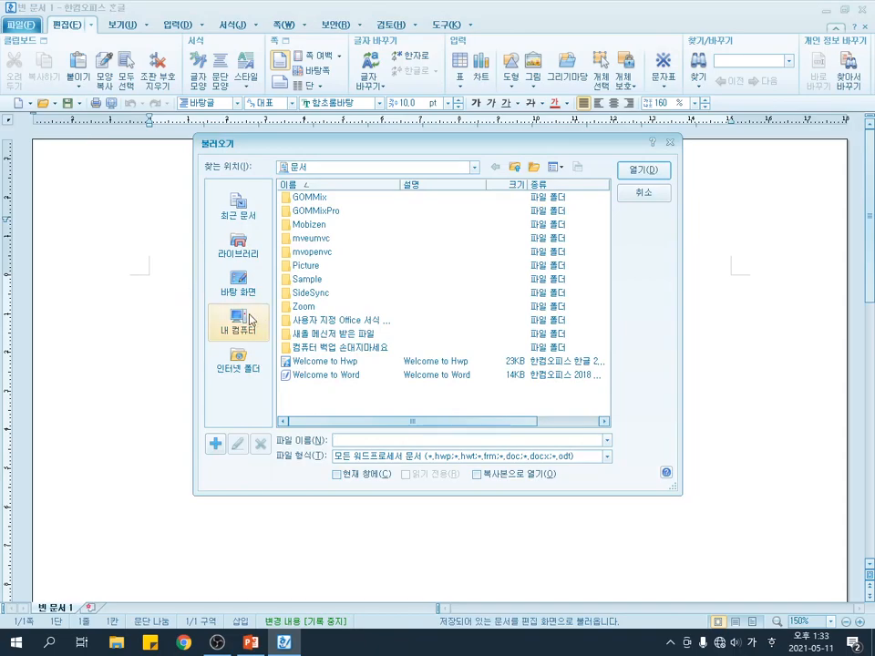
Open the document 5강예제.hwp from the desktop folder.
left_click(238, 281)
double_click(310, 292)
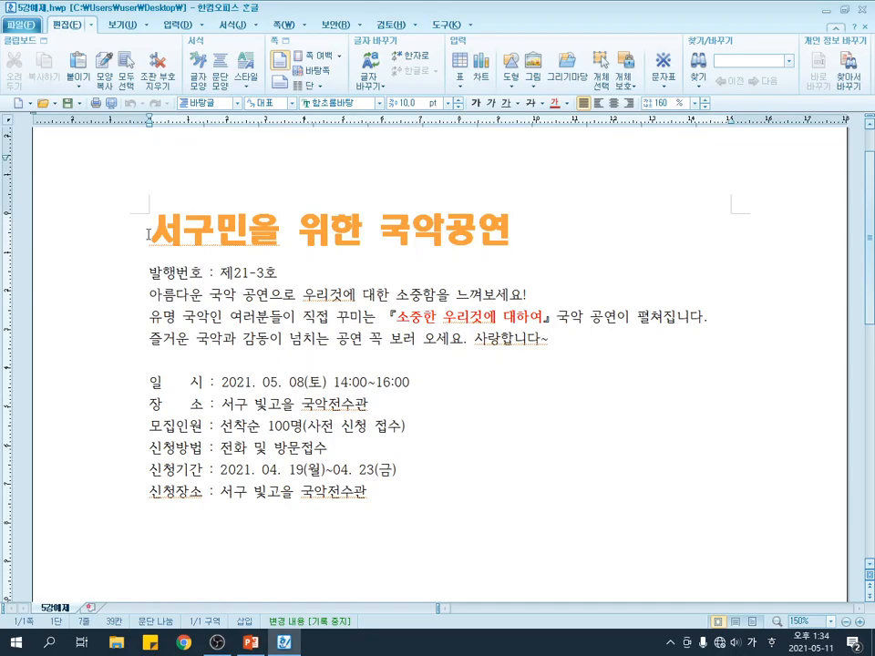
Center-align the orange title line "서구민을 위한 국악공연".
left_click_drag(147, 234, 529, 230)
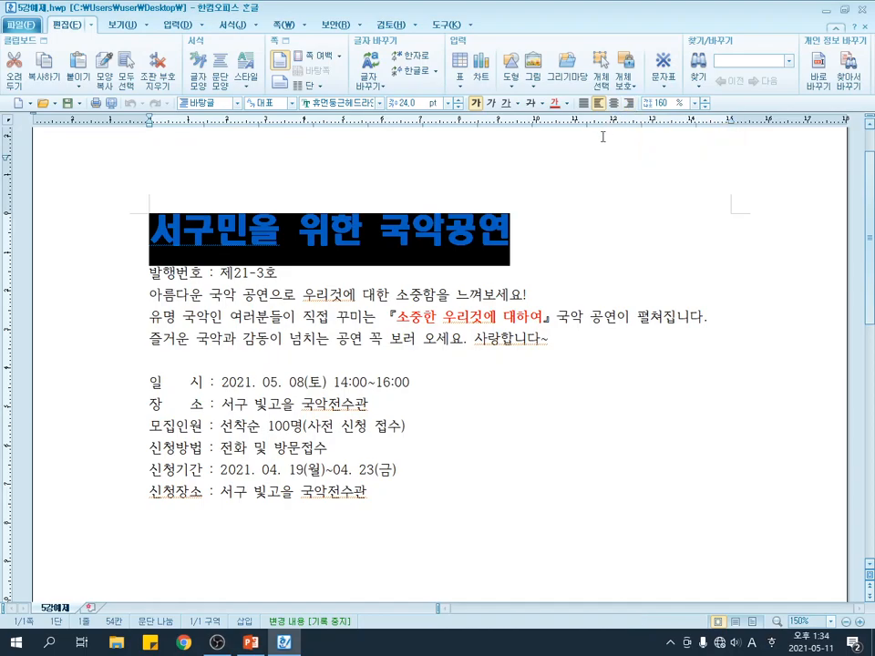
left_click_drag(152, 235, 536, 253)
left_click(614, 104)
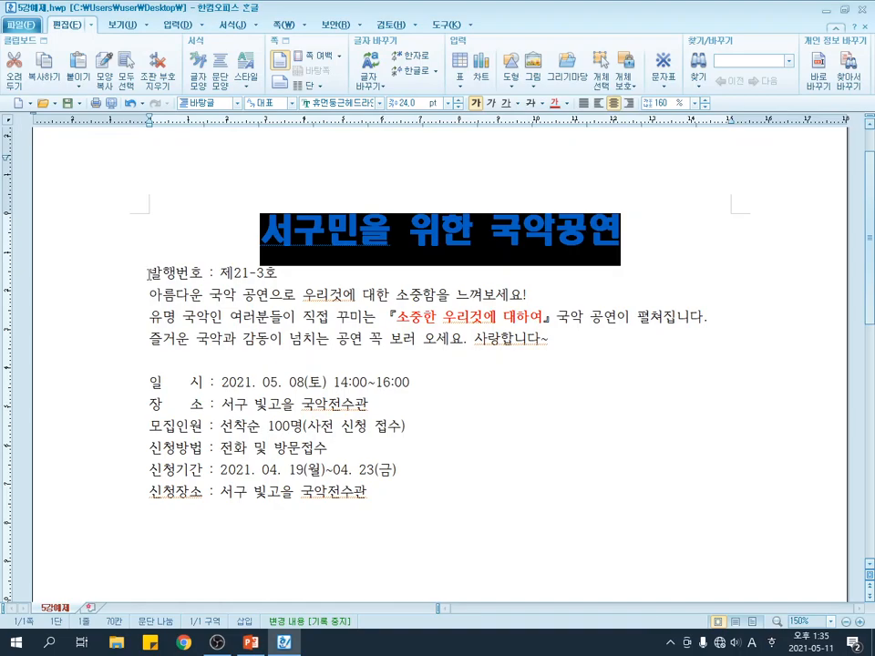
Right-align the issue number line "발행번호 : 제21-3호" below the title.
left_click_drag(145, 273, 285, 272)
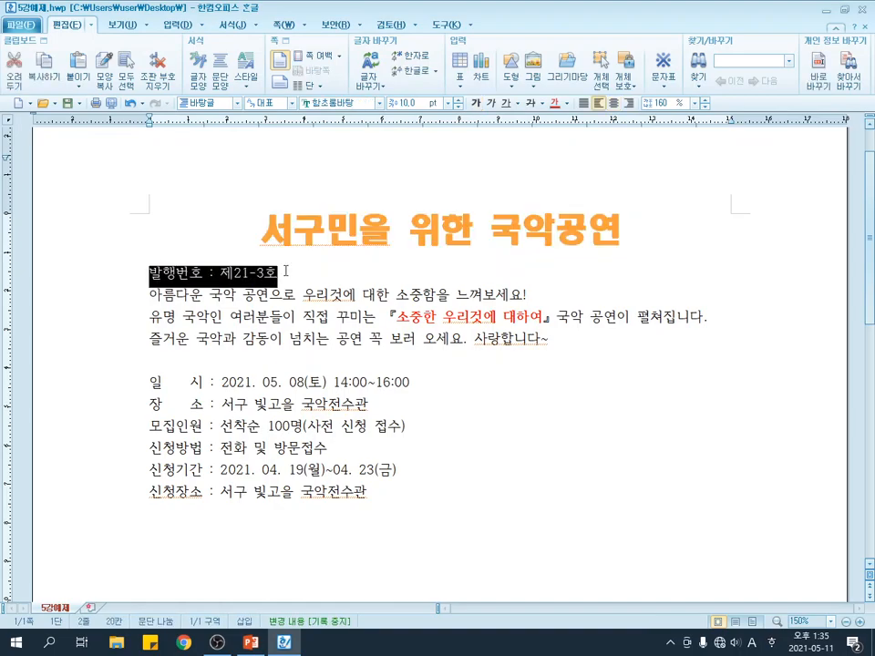
left_click(153, 272)
left_click_drag(152, 272, 283, 275)
left_click(629, 103)
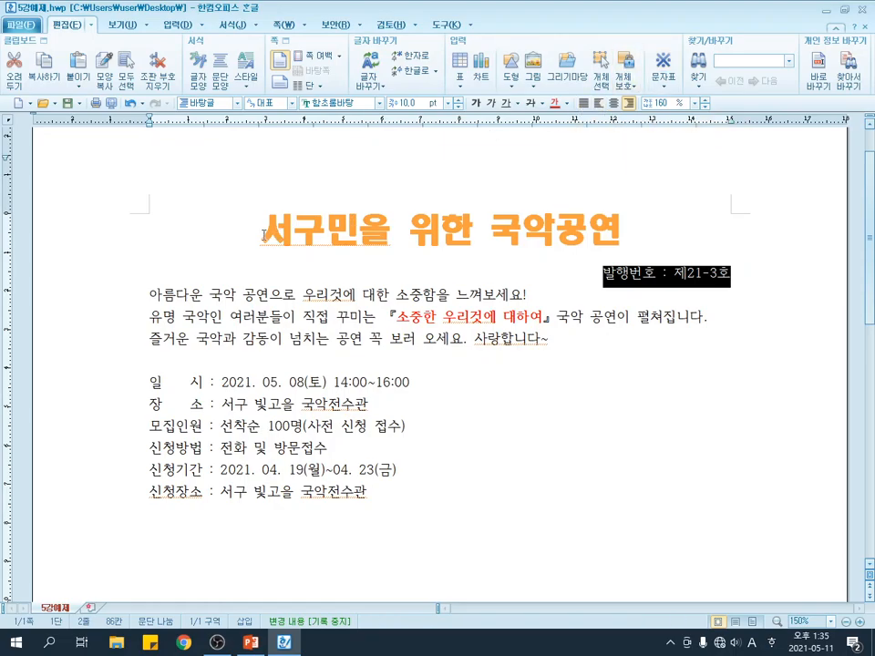
left_click_drag(263, 235, 608, 234)
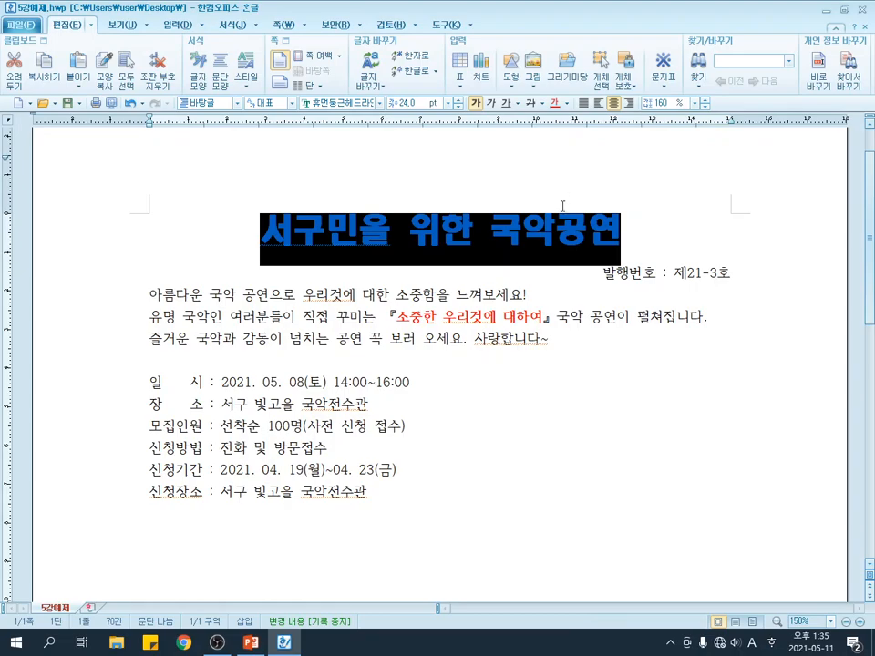
left_click(588, 239)
Set the line spacing to 180 % for all body text from "아름다운 국악 공연으로" down to the "신청장소" line.
scroll(512, 270, "down", 1)
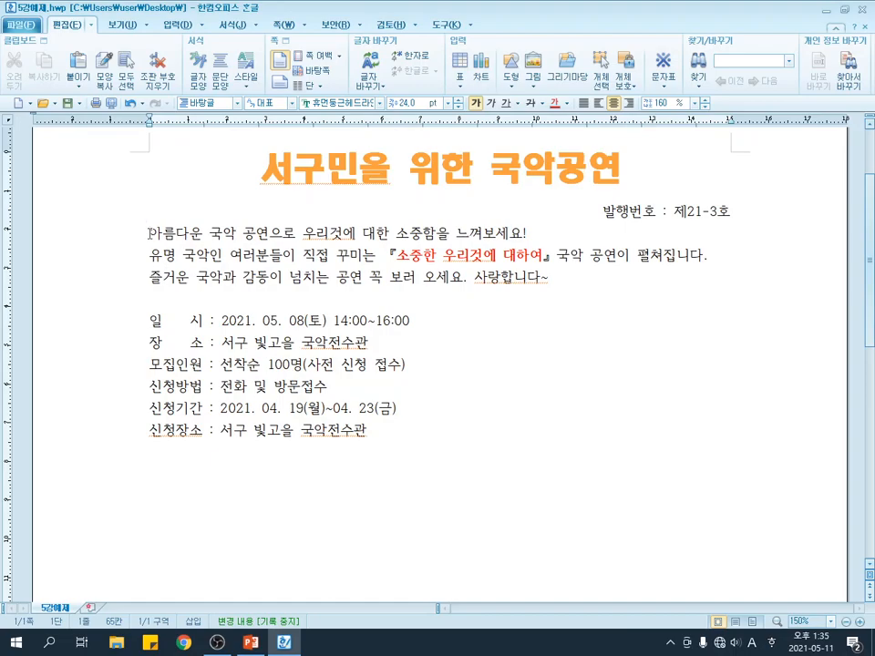
left_click_drag(149, 233, 406, 436)
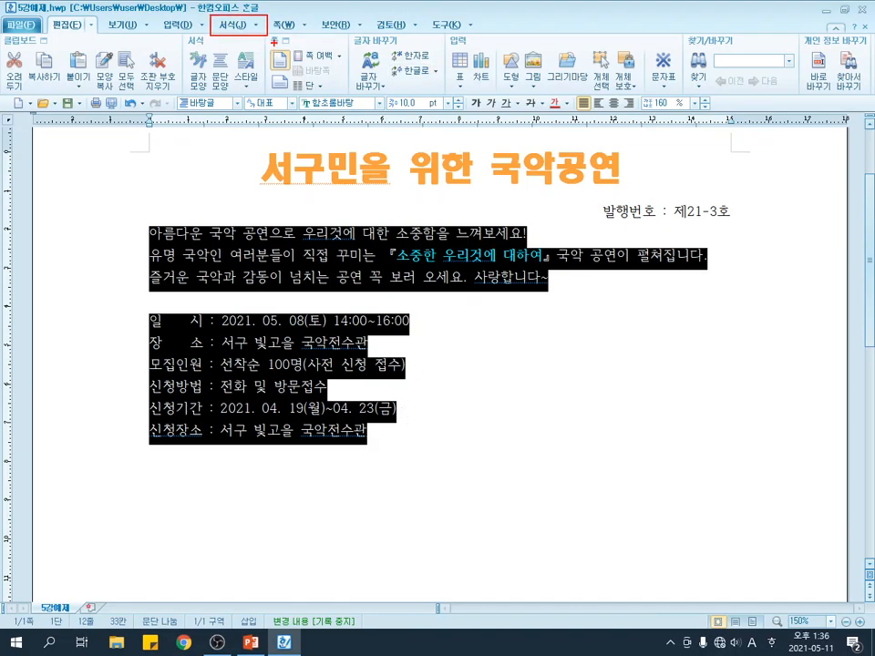
left_click(232, 25)
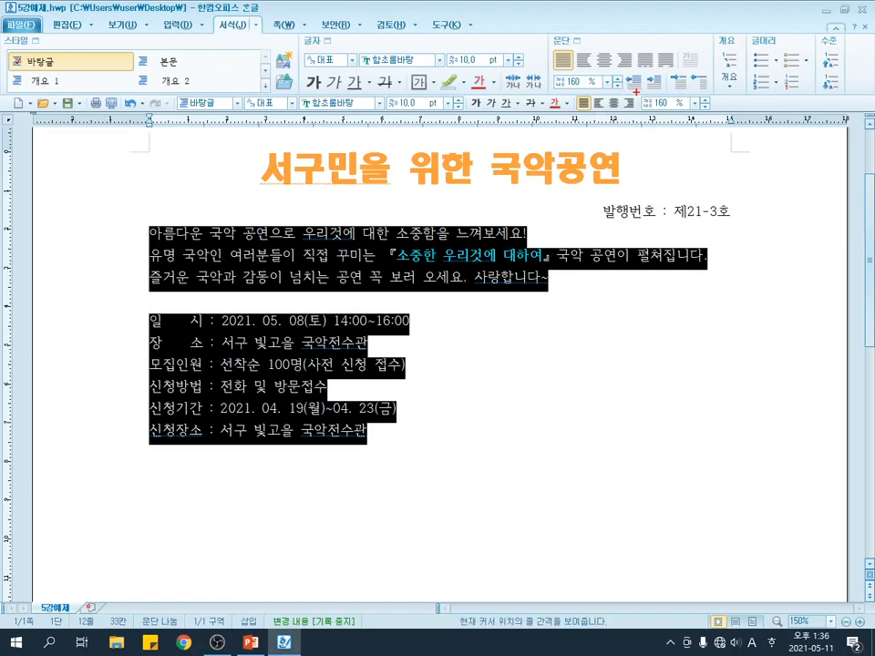
left_click_drag(636, 95, 707, 111)
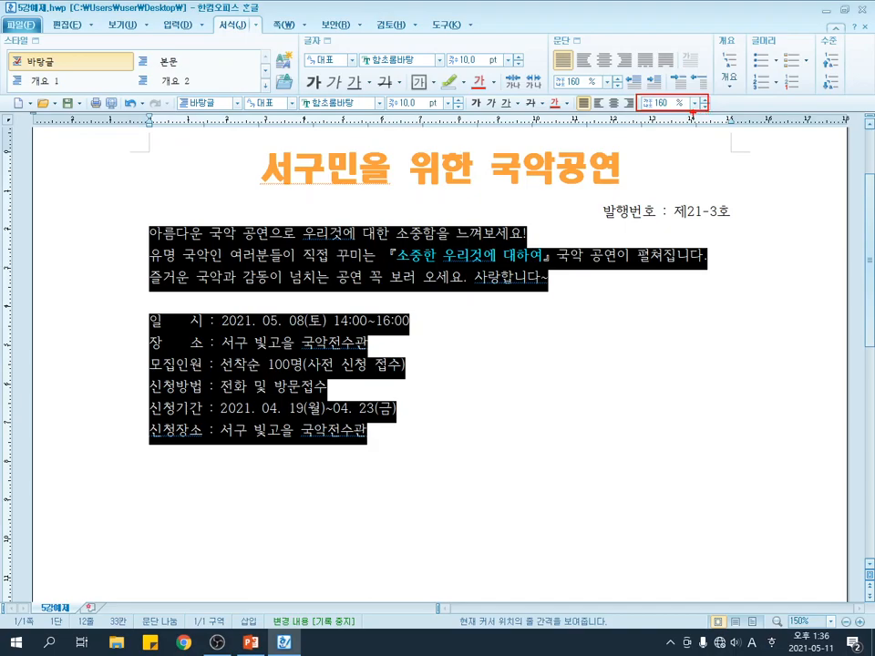
key("Escape")
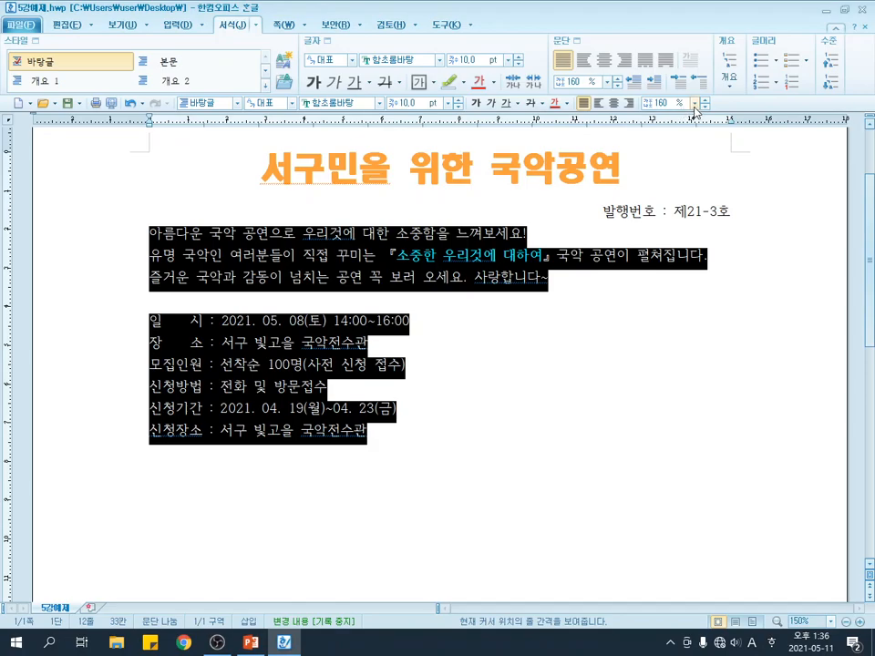
left_click(693, 104)
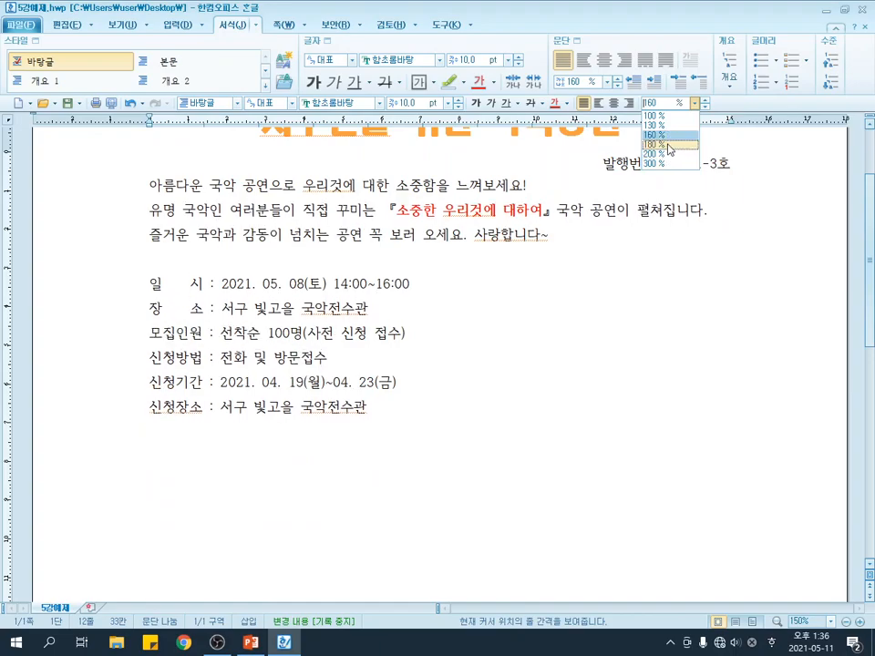
left_click(668, 146)
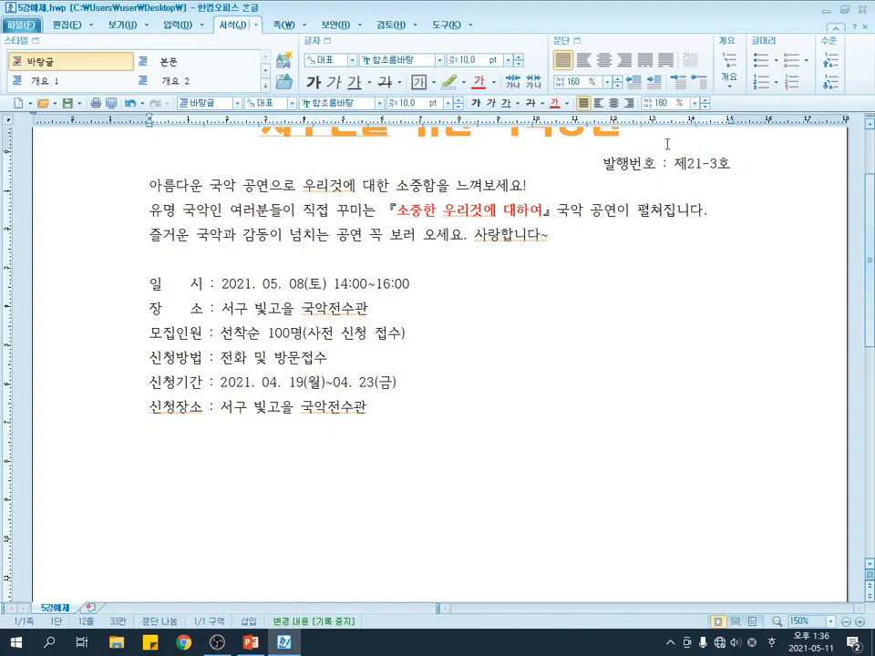
scroll(506, 296, "up", 1)
left_click(208, 296)
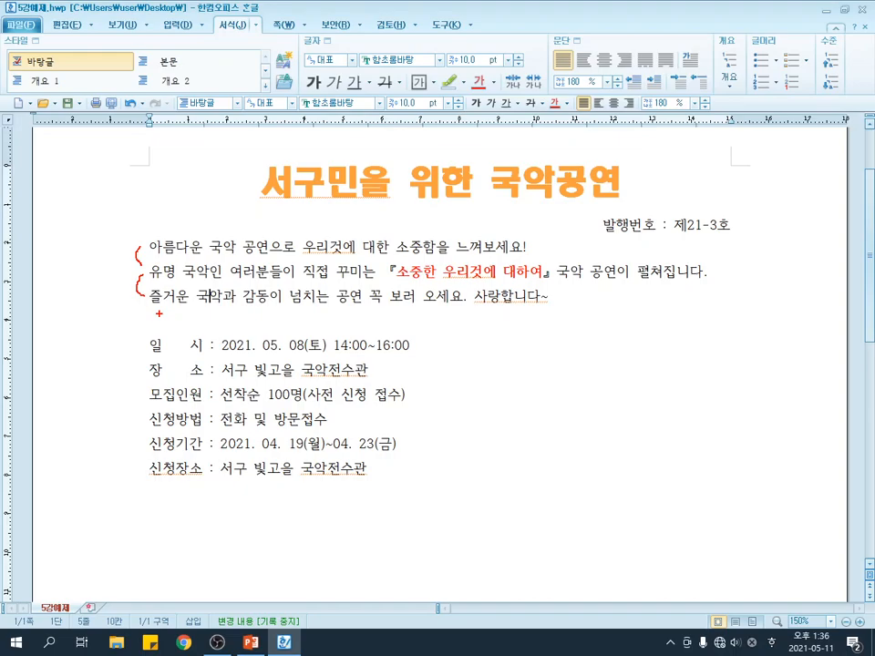
key("Escape")
Set the spacing above each of the three intro paragraphs (문단 위) to 10 pt in the paragraph format settings.
left_click_drag(146, 246, 572, 301)
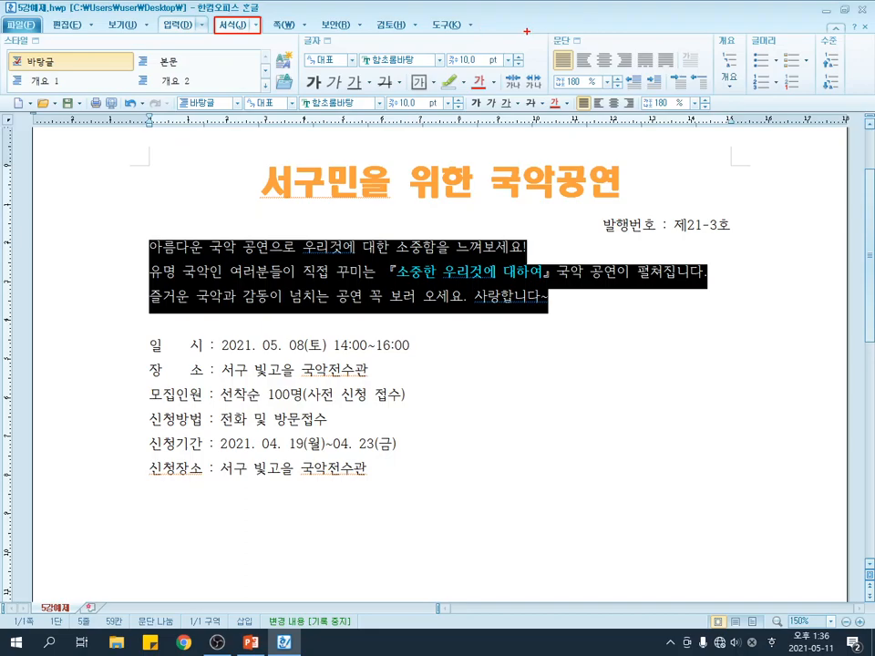
mouse_move(544, 30)
left_mouse_down()
mouse_move(575, 46)
mouse_move(625, 47)
left_mouse_up()
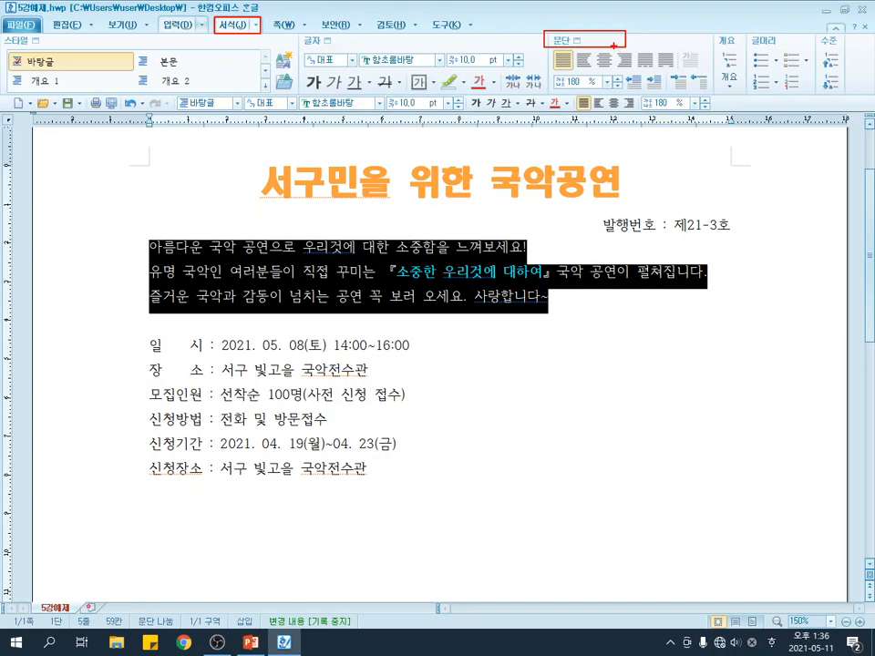
key("Escape")
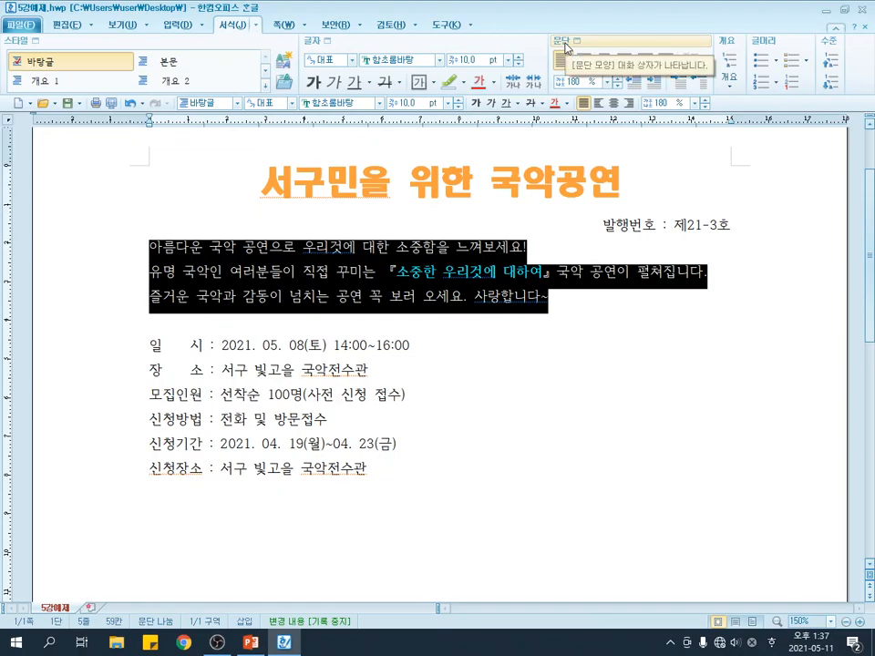
left_click(566, 42)
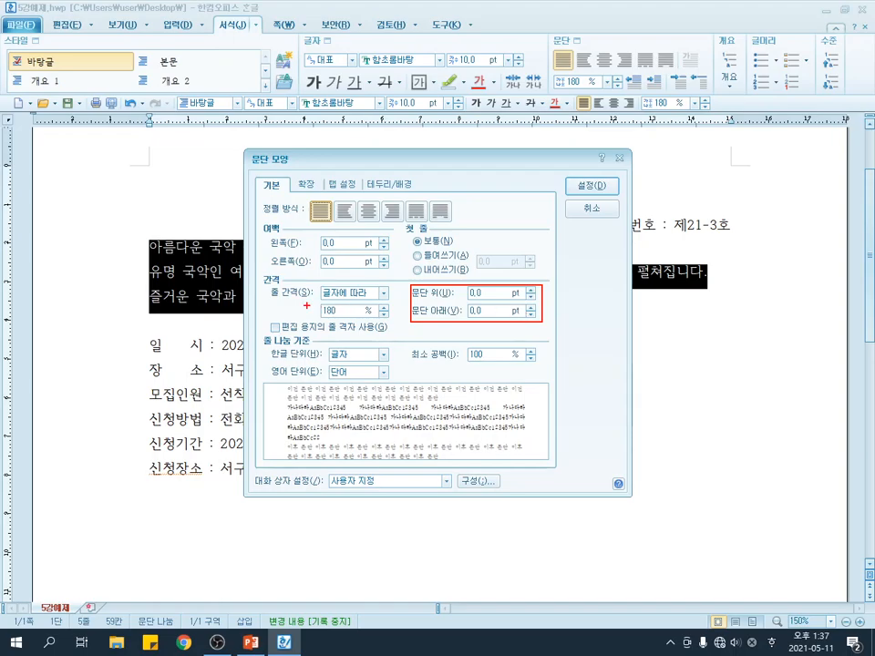
mouse_move(315, 300)
left_mouse_down()
mouse_move(360, 323)
mouse_move(391, 323)
left_mouse_up()
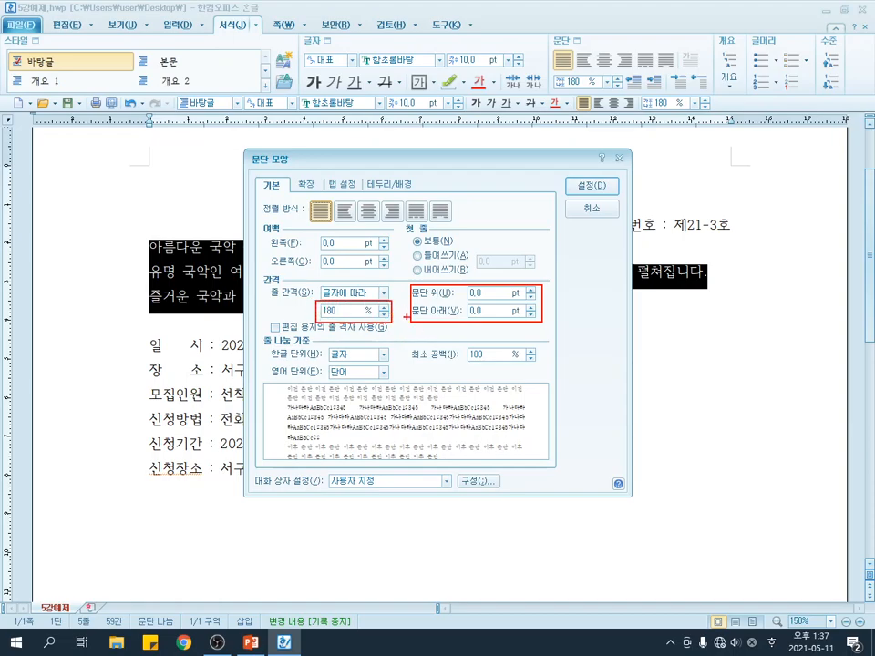
left_click_drag(305, 198, 458, 225)
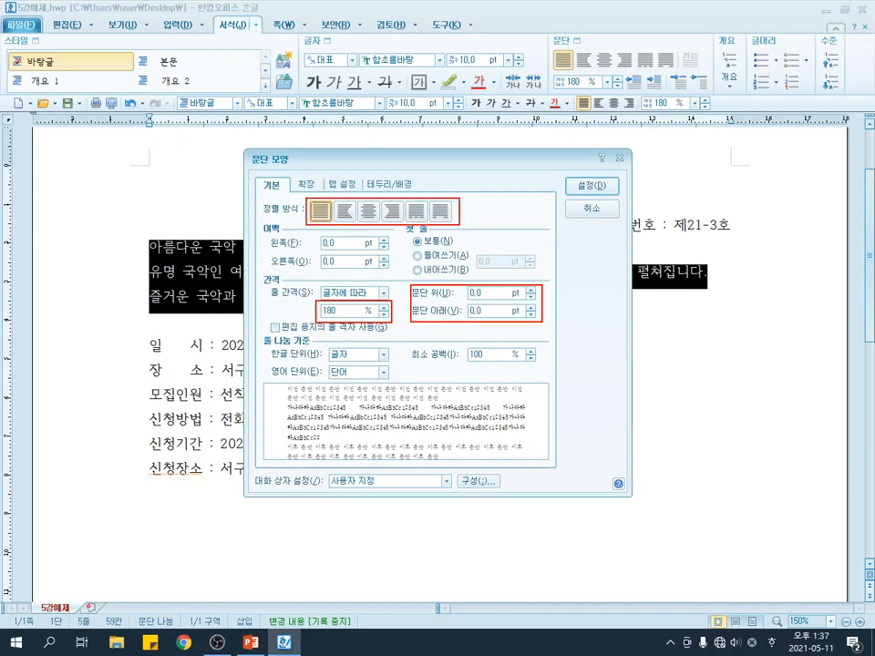
key("Escape")
left_click_drag(494, 297, 457, 298)
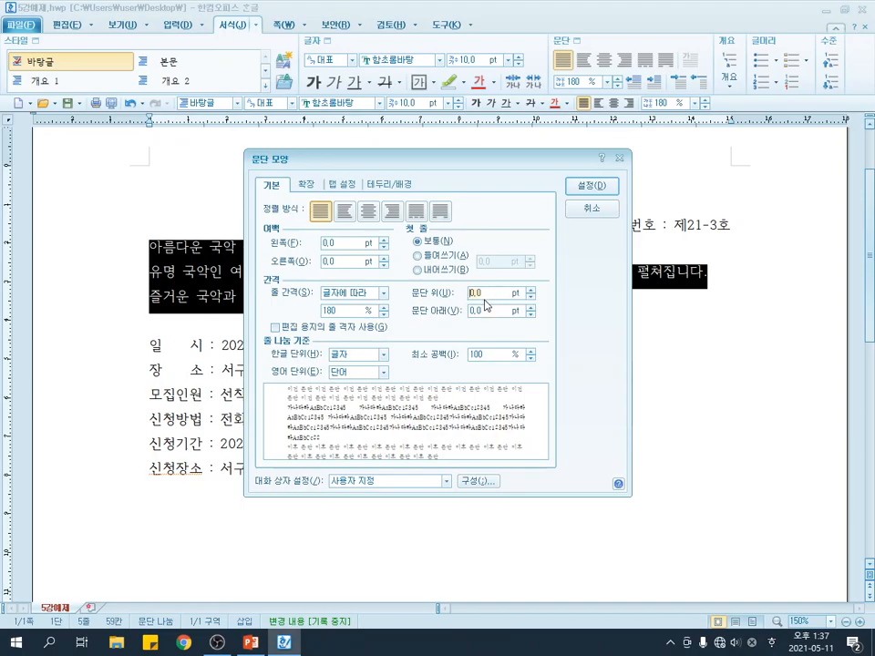
type("10")
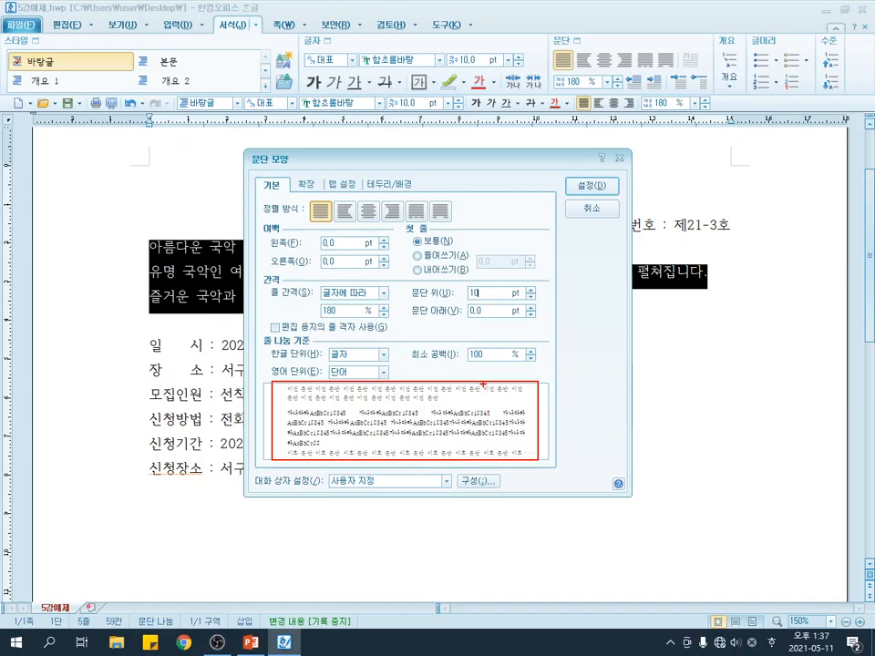
left_click_drag(464, 383, 486, 371)
left_click_drag(562, 178, 623, 197)
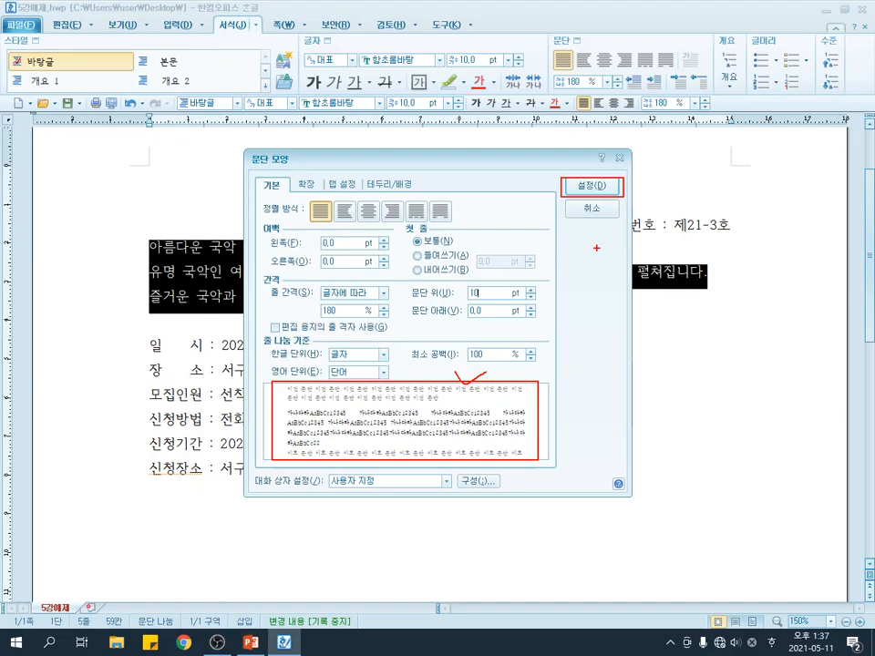
key("Escape")
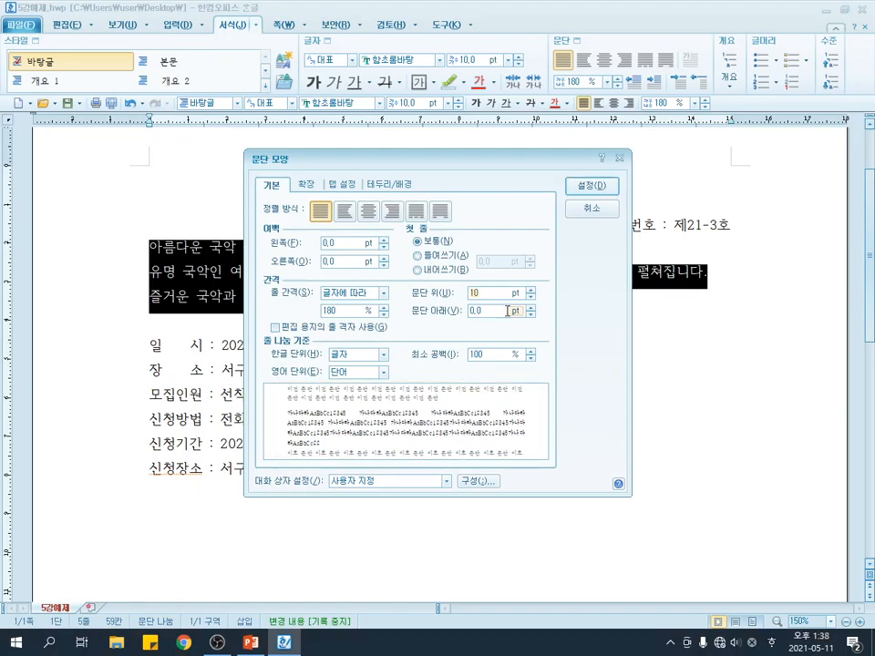
key("Return")
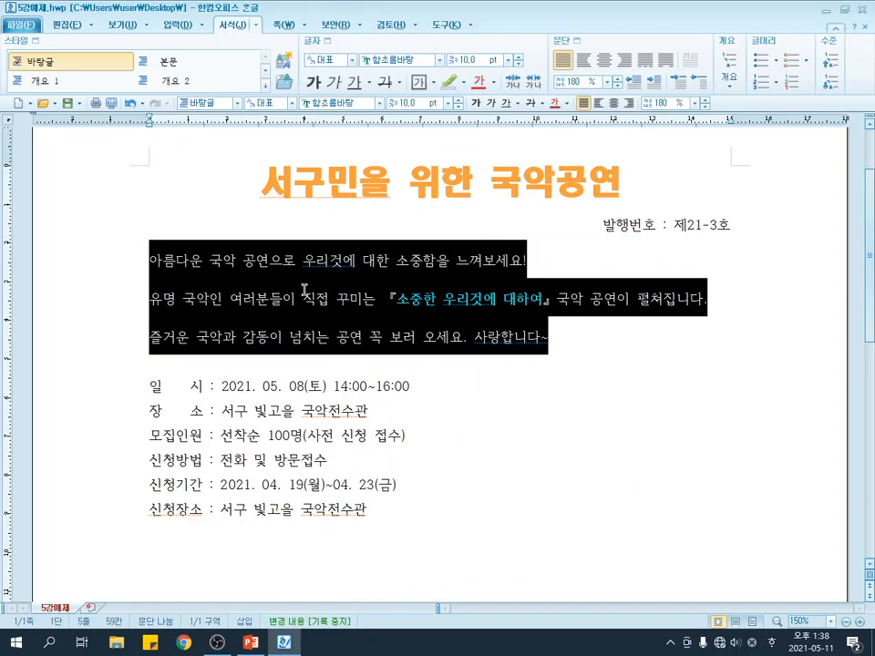
Try adding an empty paragraph after the first intro sentence, and remove it again.
left_click_drag(150, 261, 533, 261)
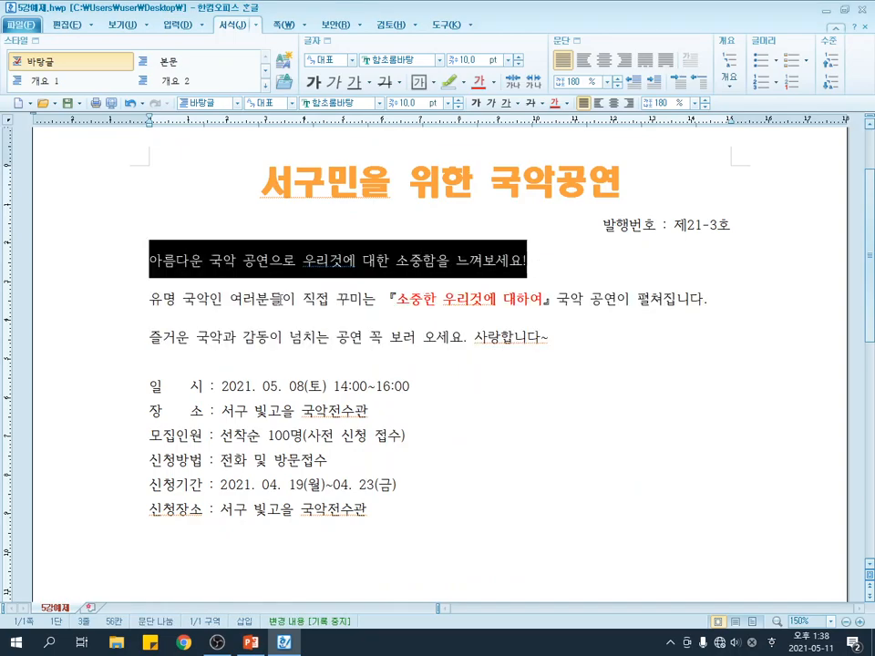
left_click_drag(150, 298, 711, 303)
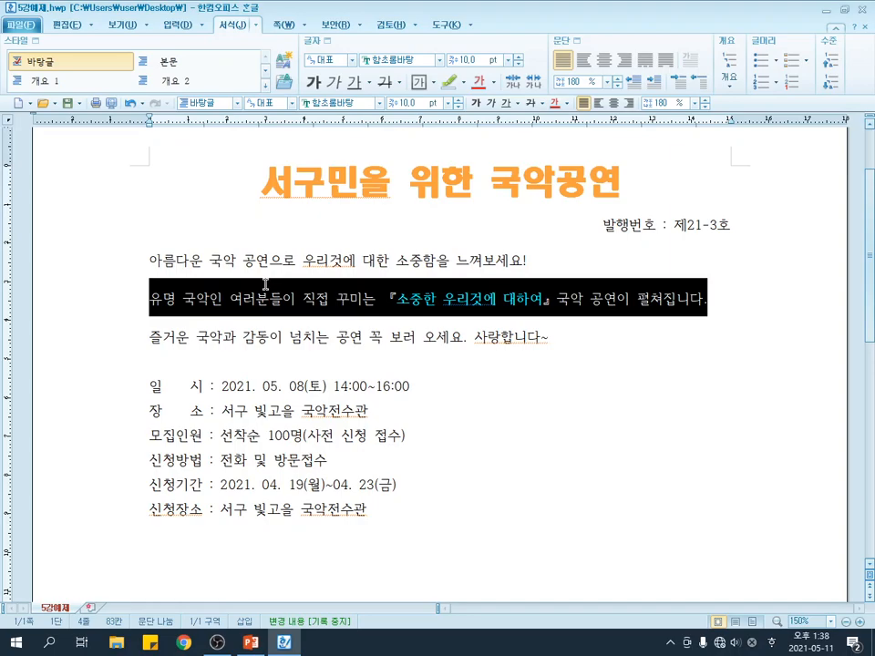
left_click(576, 262)
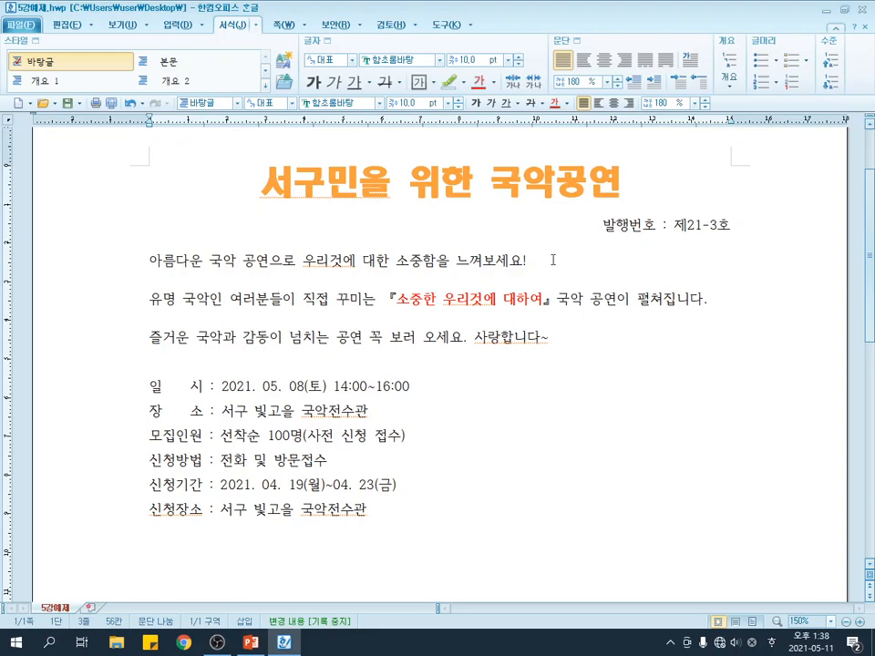
key("Return")
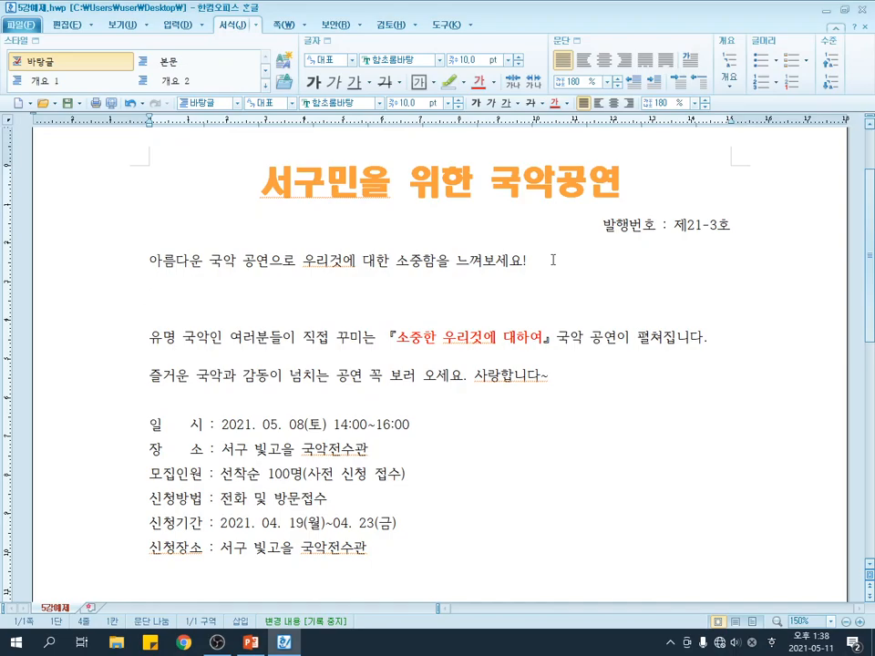
key("BackSpace")
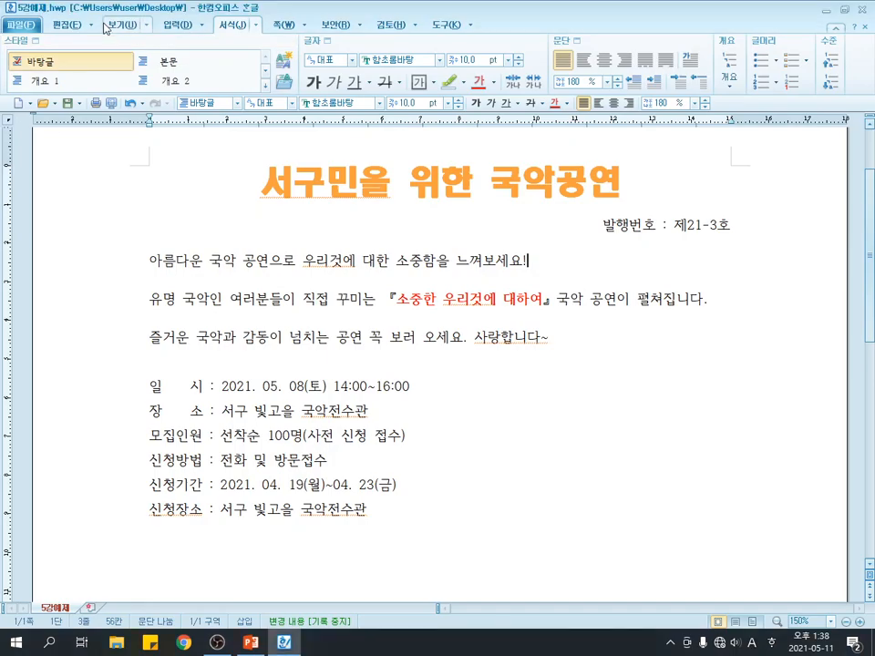
Show the paragraph marks (문단 부호) in the document.
left_click(121, 24)
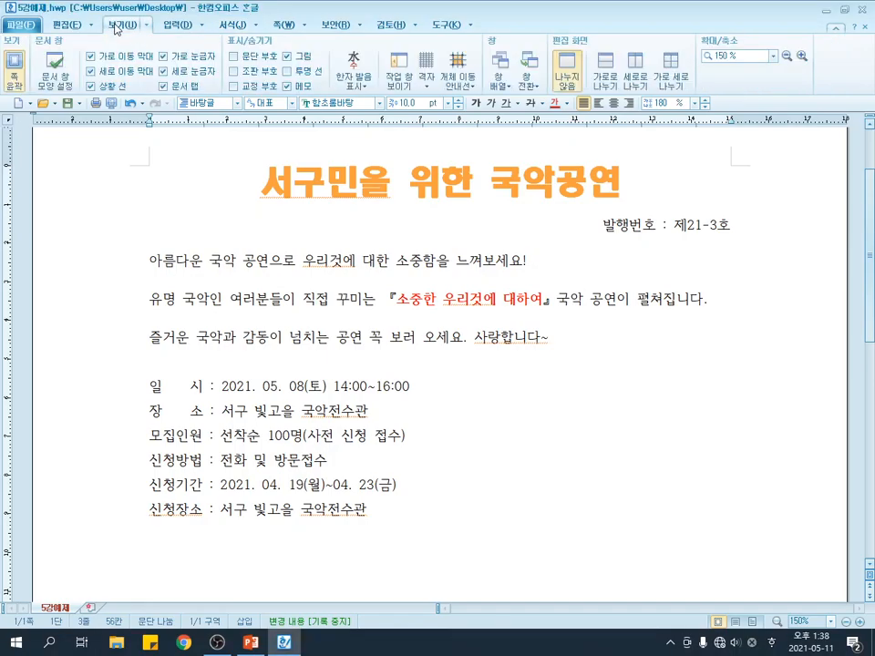
left_click(234, 57)
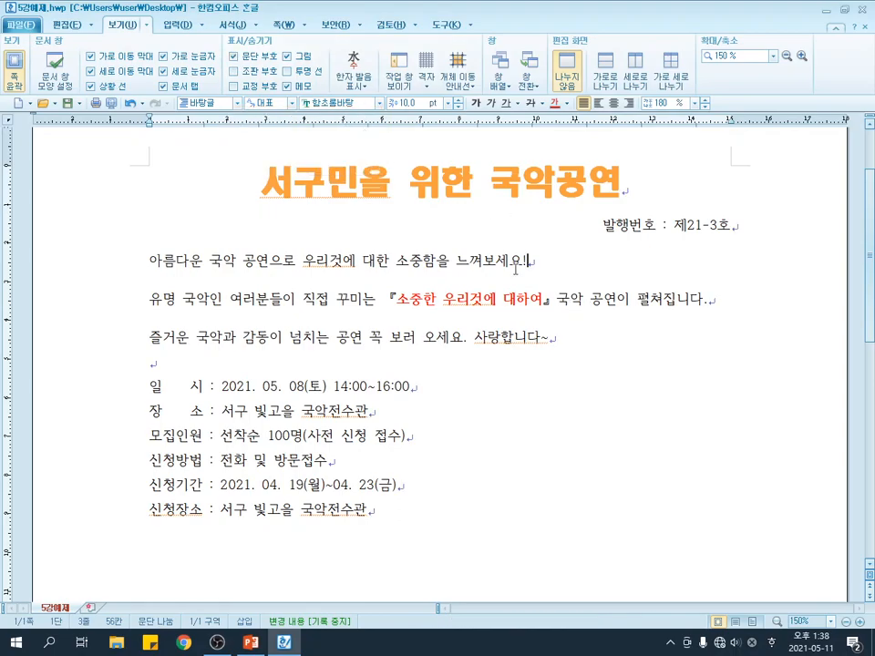
left_click_drag(520, 247, 546, 274)
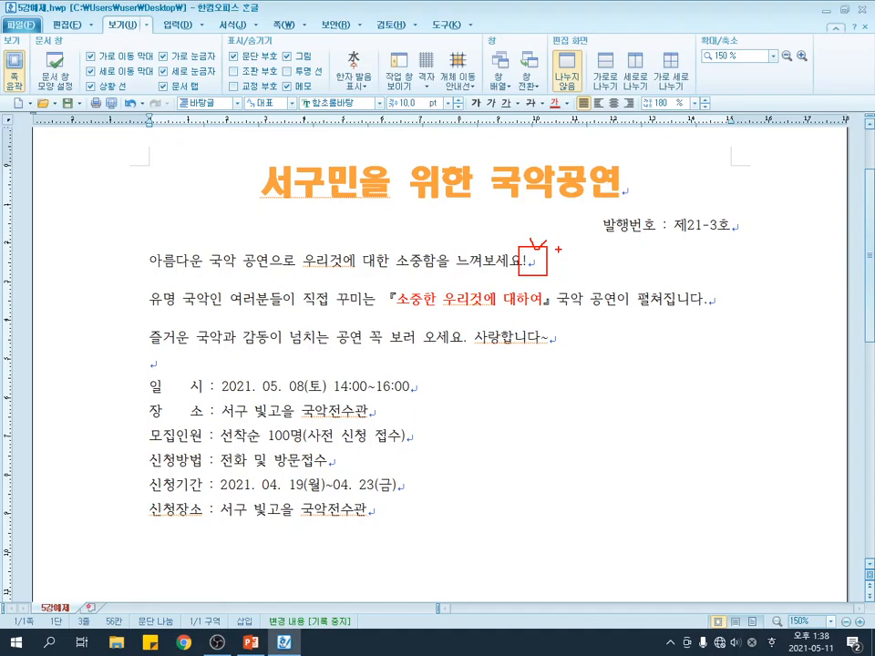
key("Escape")
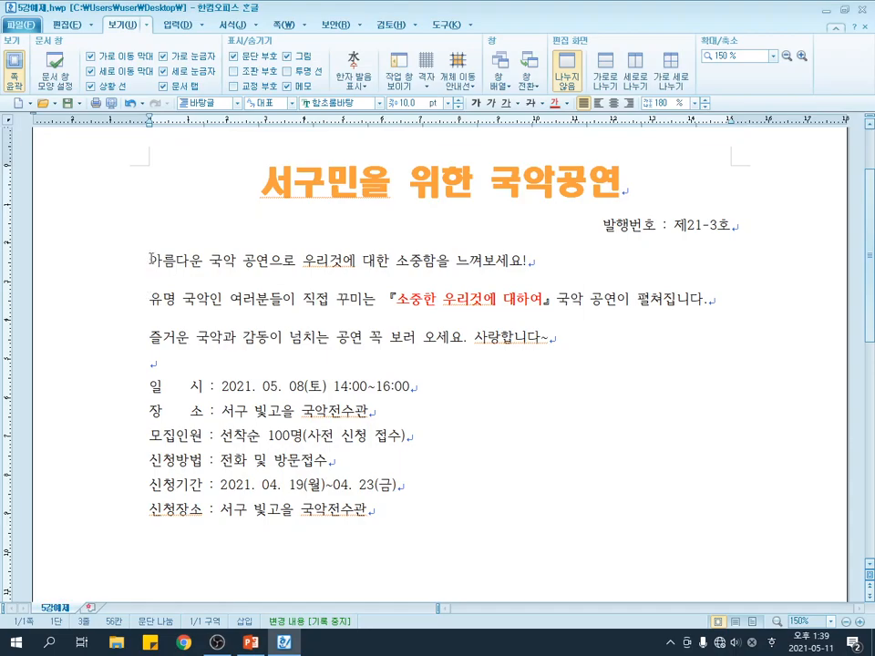
Indent the first line of the intro sentence "아름다운 국악 공연으로…" by about two characters using the first-line marker.
left_click_drag(151, 259, 529, 263)
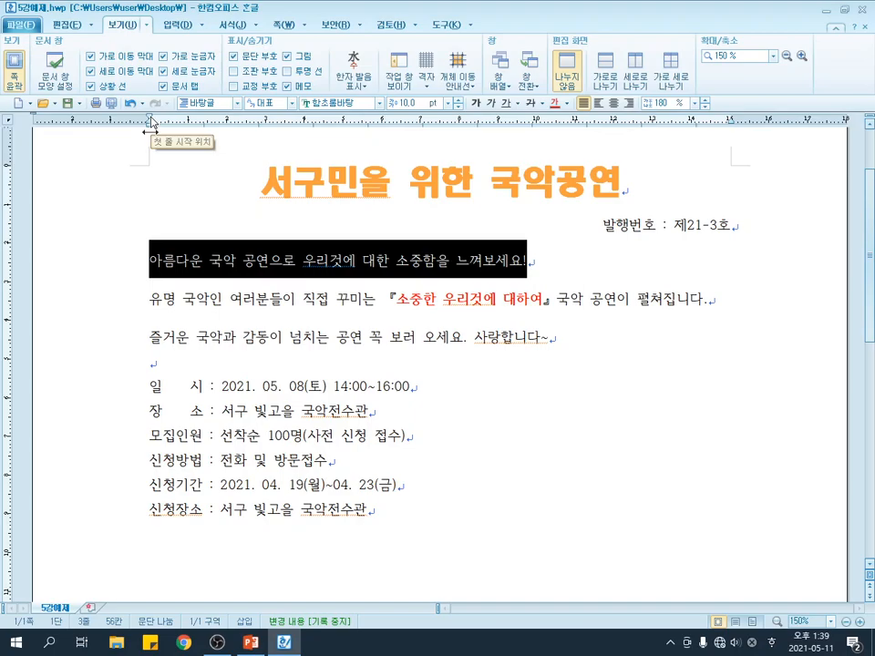
left_click_drag(150, 122, 177, 126)
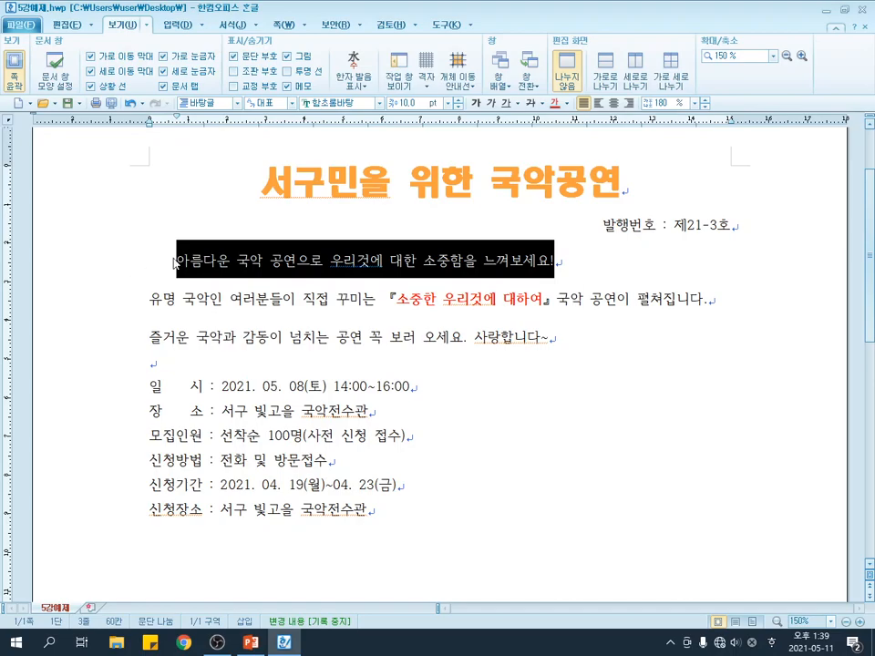
left_click(175, 262)
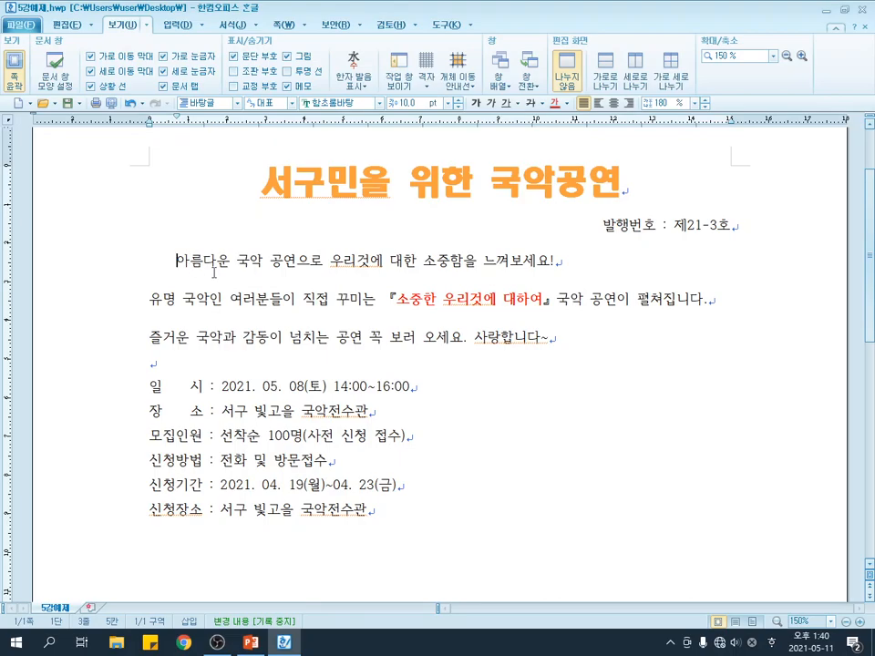
Insert the syllable 효 directly before "국악공연" in the orange title line.
scroll(379, 229, "up", 1)
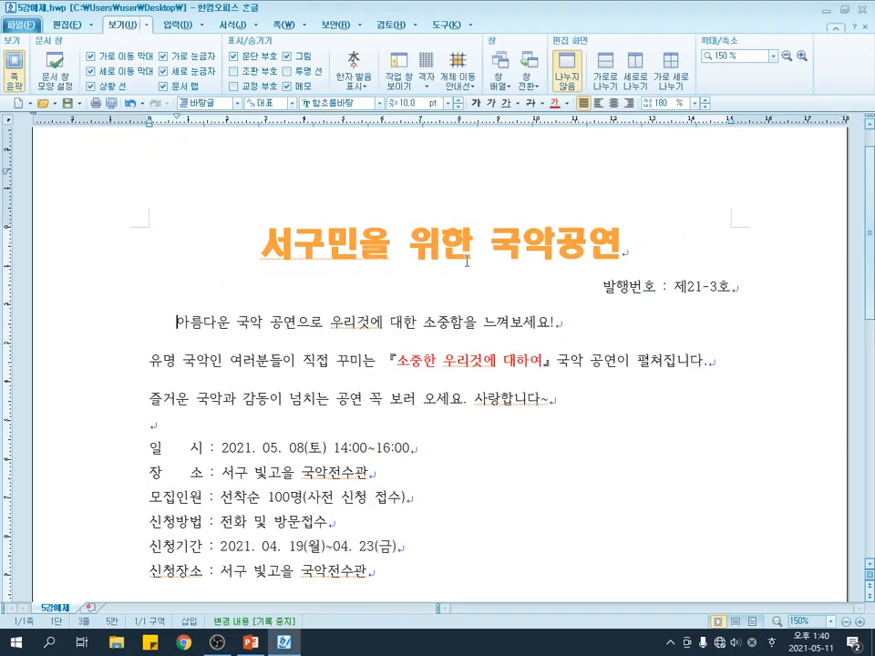
scroll(464, 233, "down", 1)
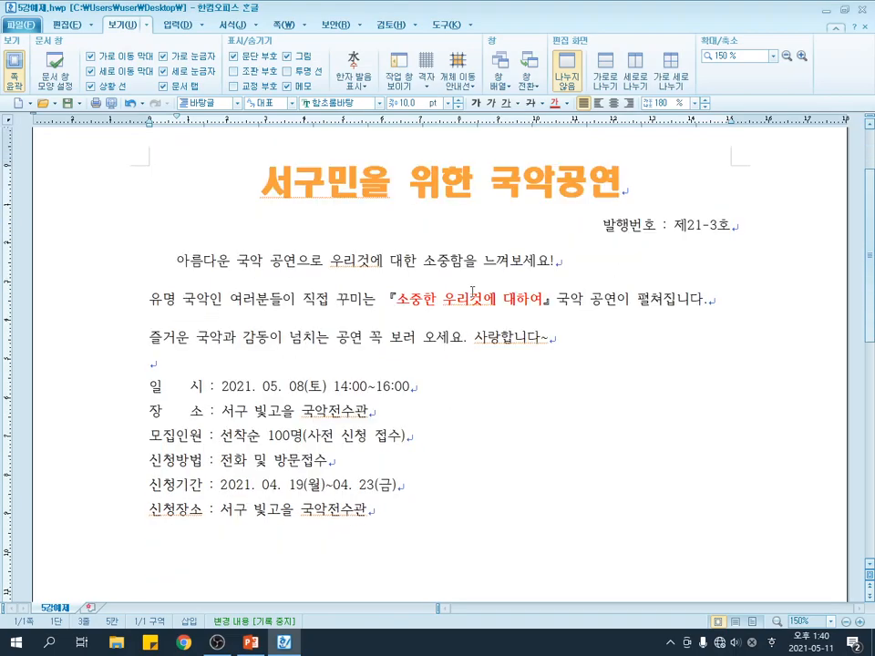
scroll(497, 188, "up", 1)
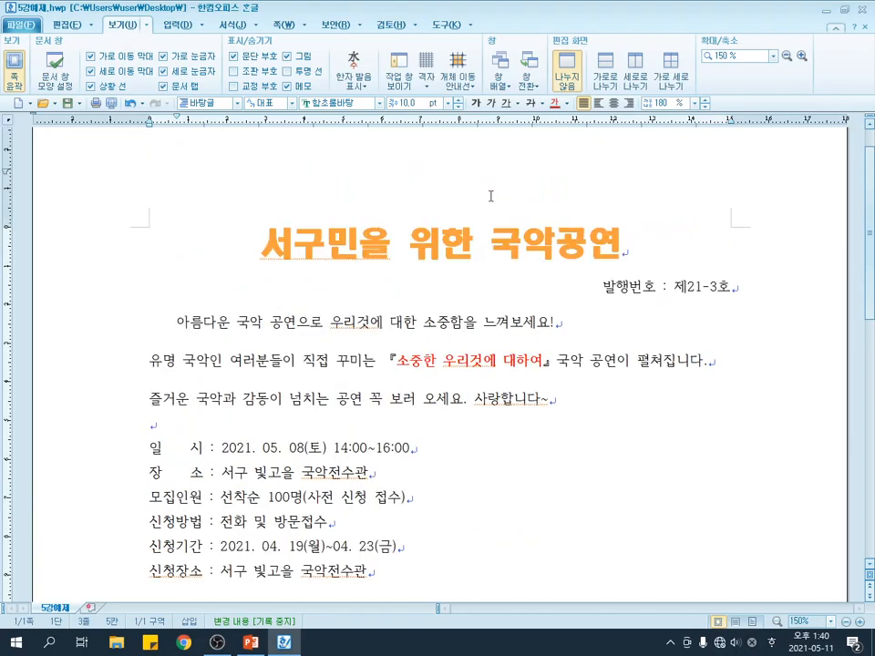
left_click(494, 244)
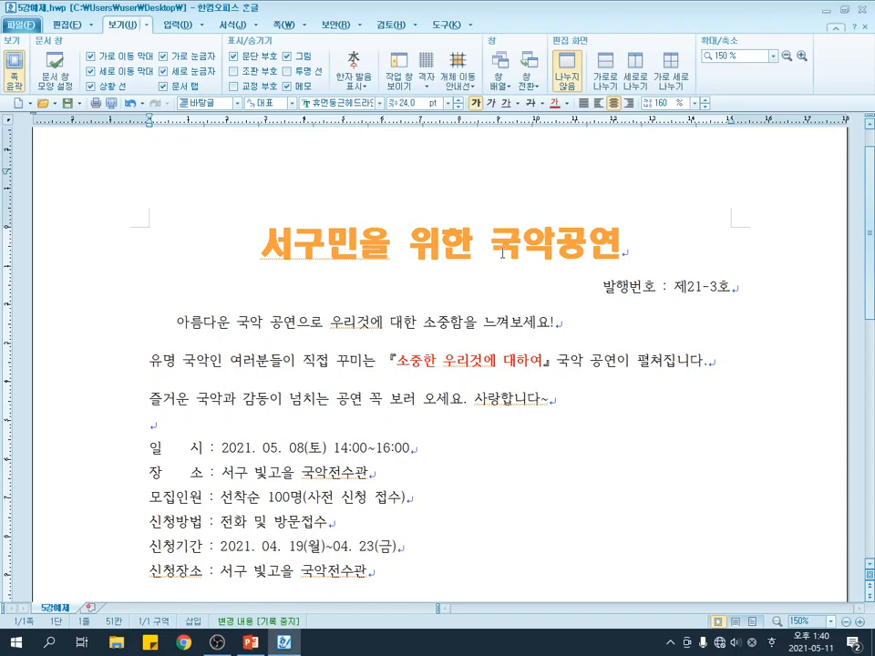
type("효")
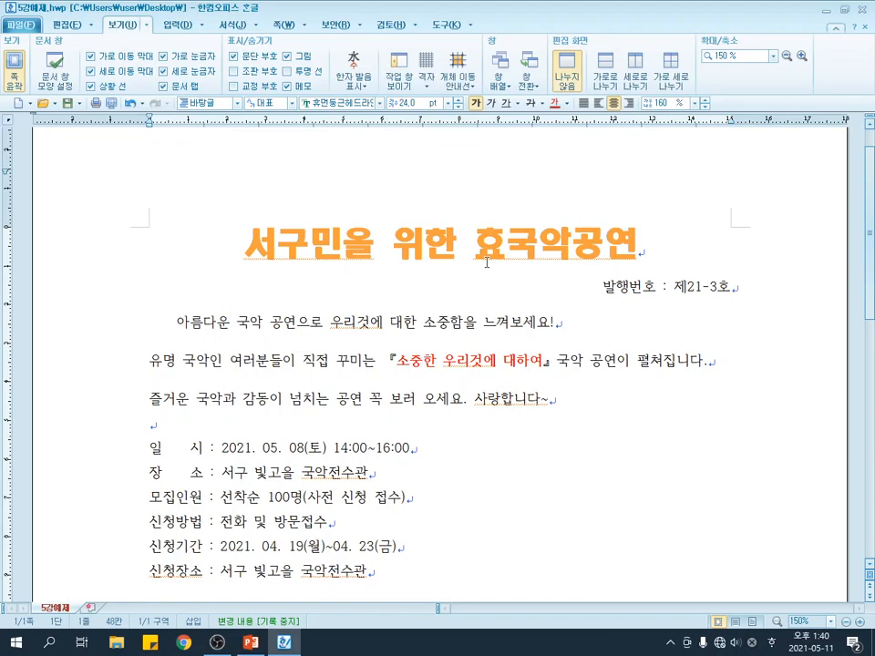
Convert the newly added 효 in the title to the Hanja 孝, using the 漢字 input format.
key("F9")
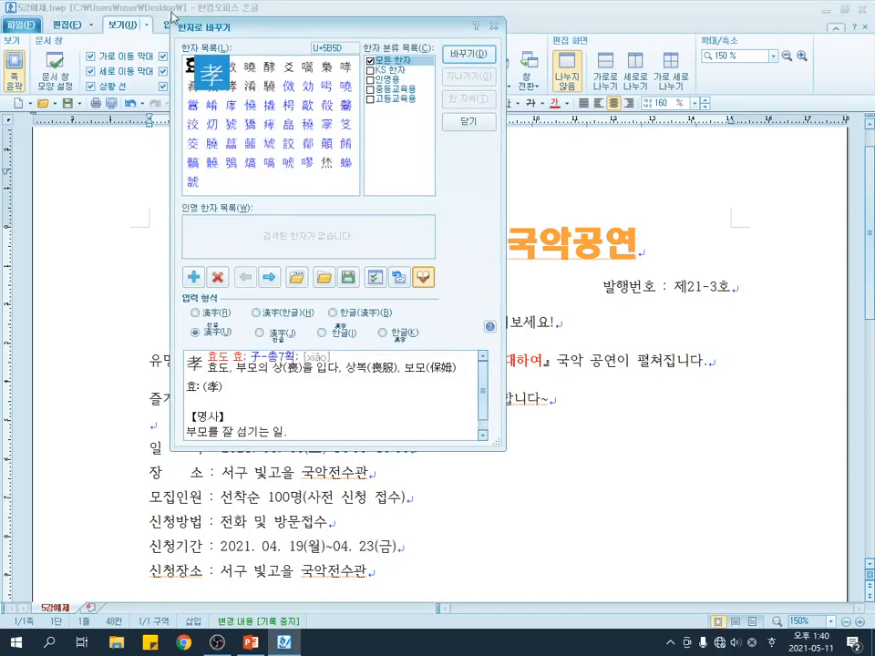
key("ctrl+2")
left_click_drag(174, 16, 239, 38)
left_click_drag(185, 51, 353, 194)
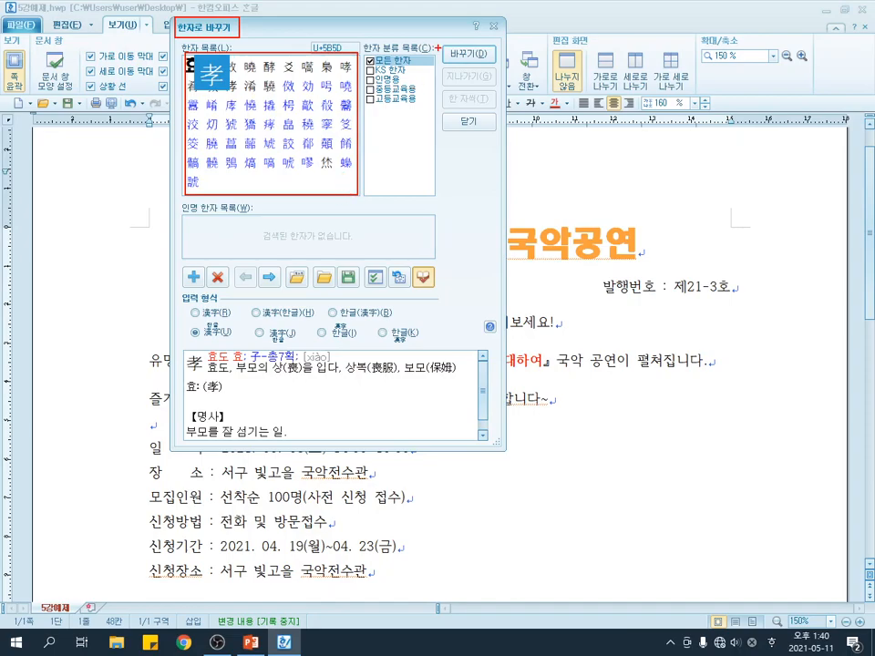
left_click_drag(441, 46, 495, 64)
mouse_move(181, 293)
left_mouse_down()
mouse_move(331, 338)
mouse_move(449, 348)
left_mouse_up()
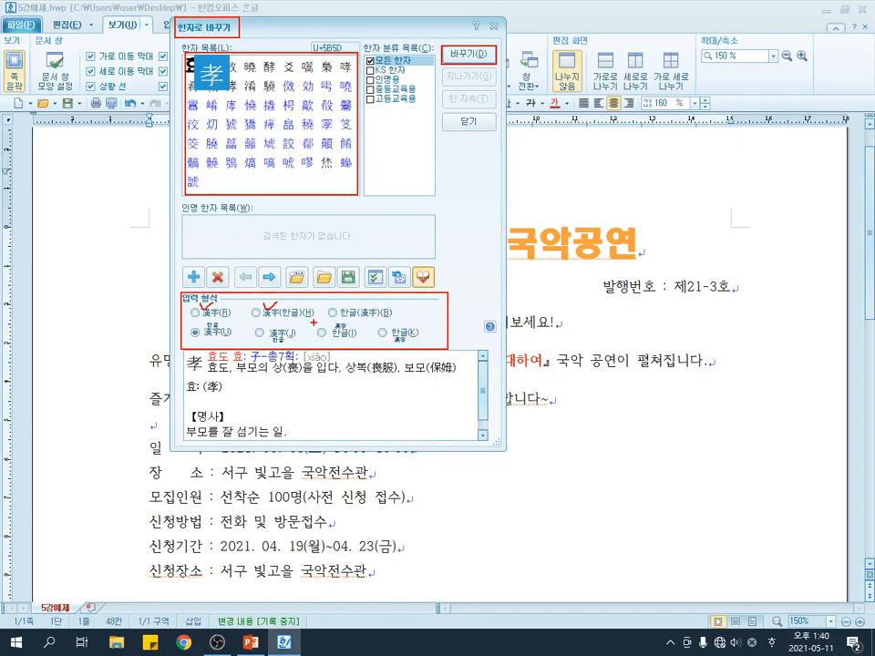
key("Escape")
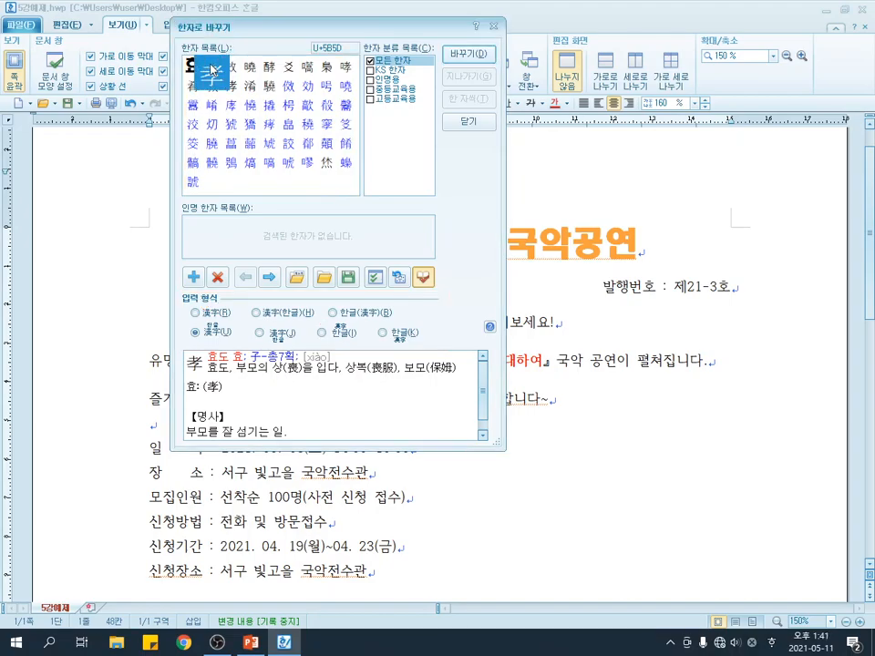
left_click(195, 313)
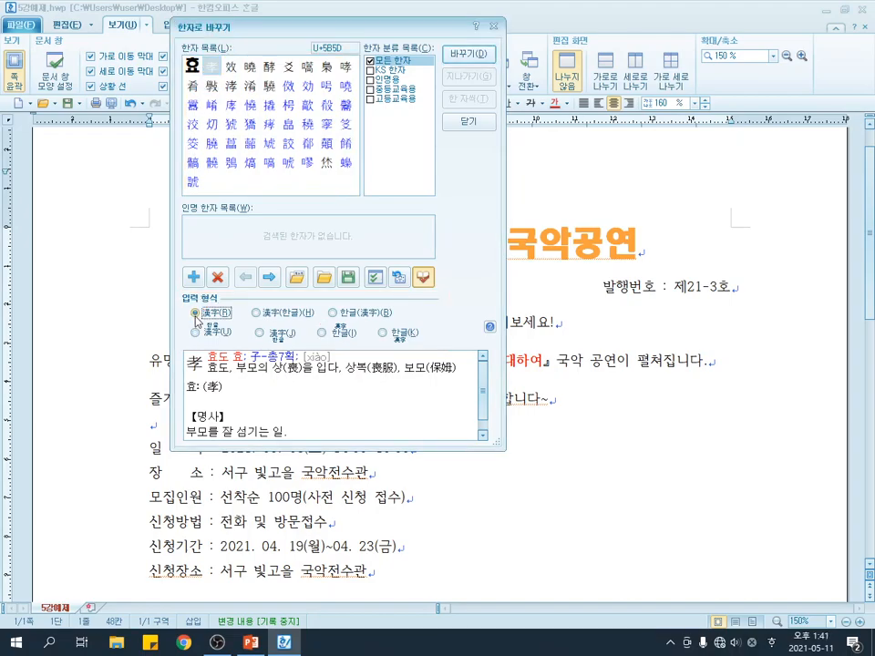
left_click_drag(314, 22, 204, 79)
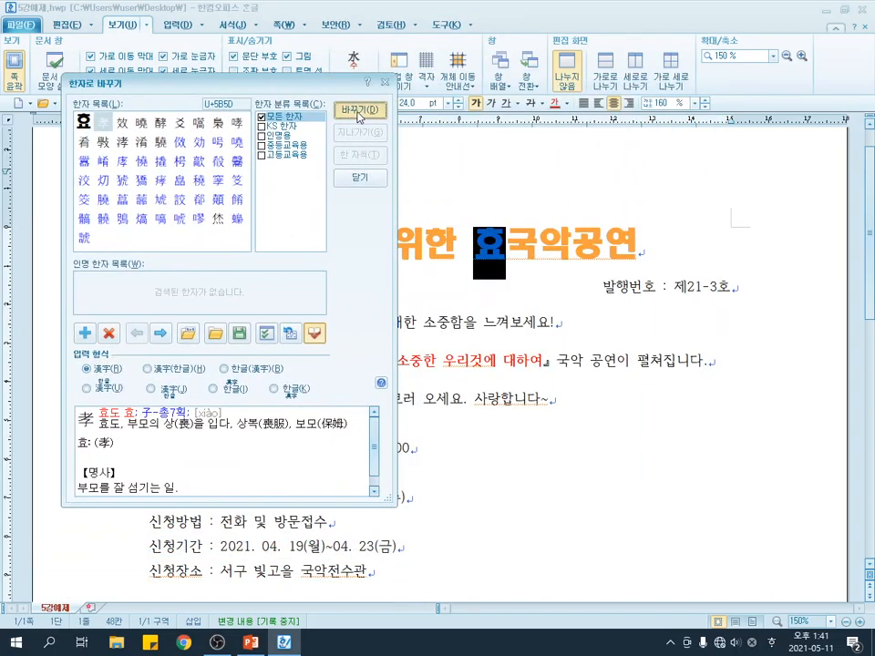
left_click(349, 110)
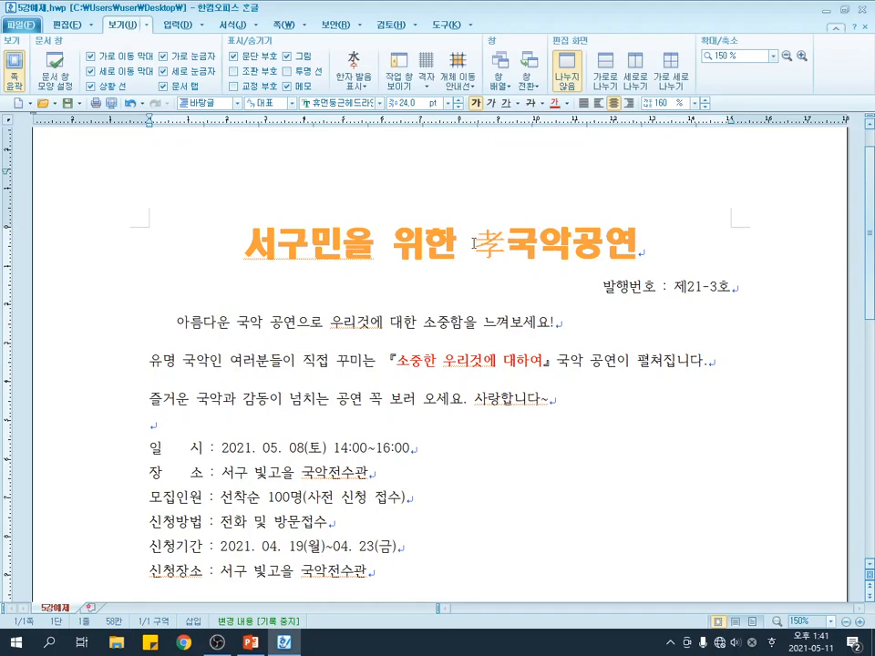
Replace 孝 in the title with 효 and convert it in the 漢字(한글) format to 孝(효).
left_click_drag(473, 244, 503, 246)
left_click(506, 246)
key("BackSpace")
type("효")
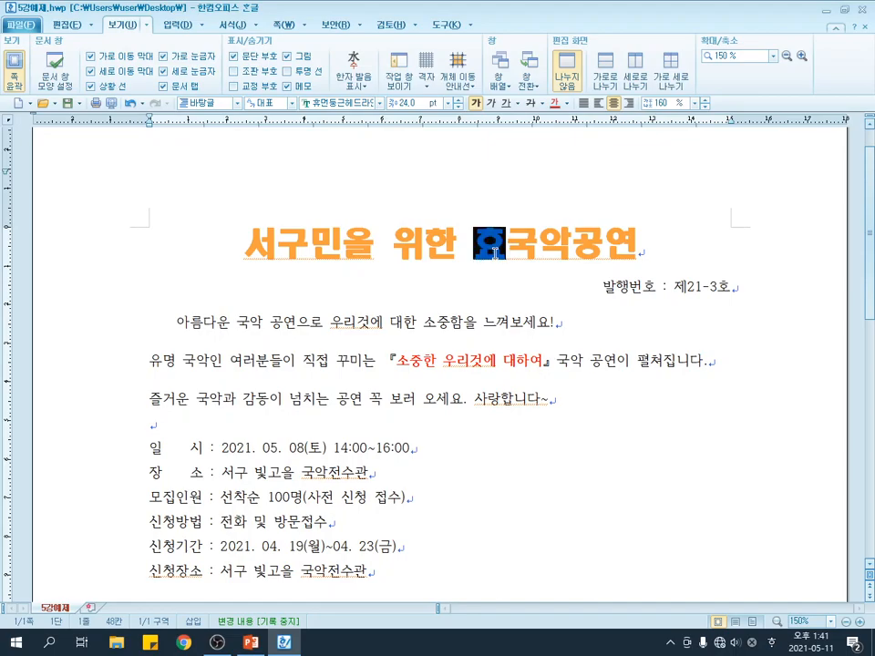
key("Hangul_Hanja")
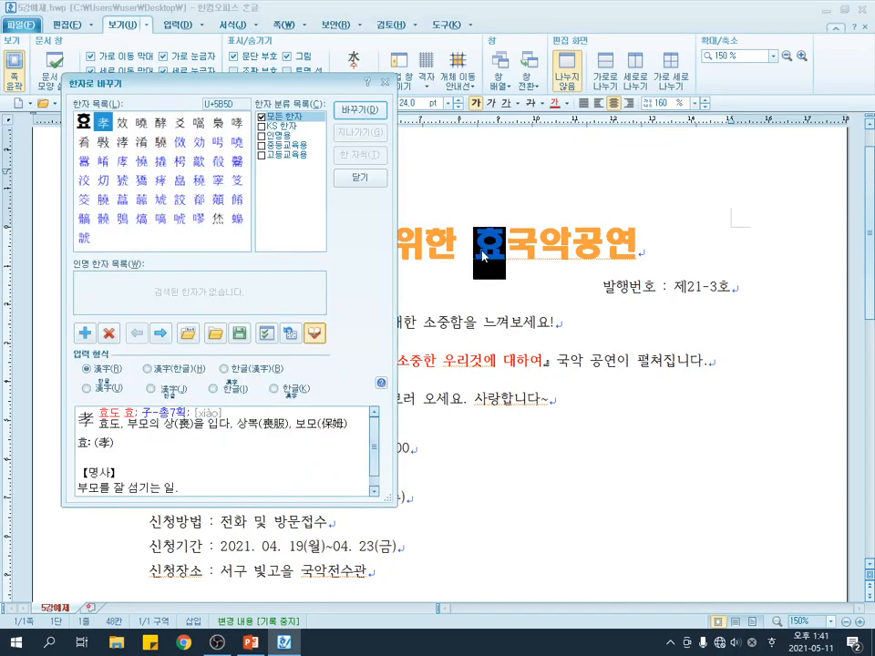
left_click(148, 369)
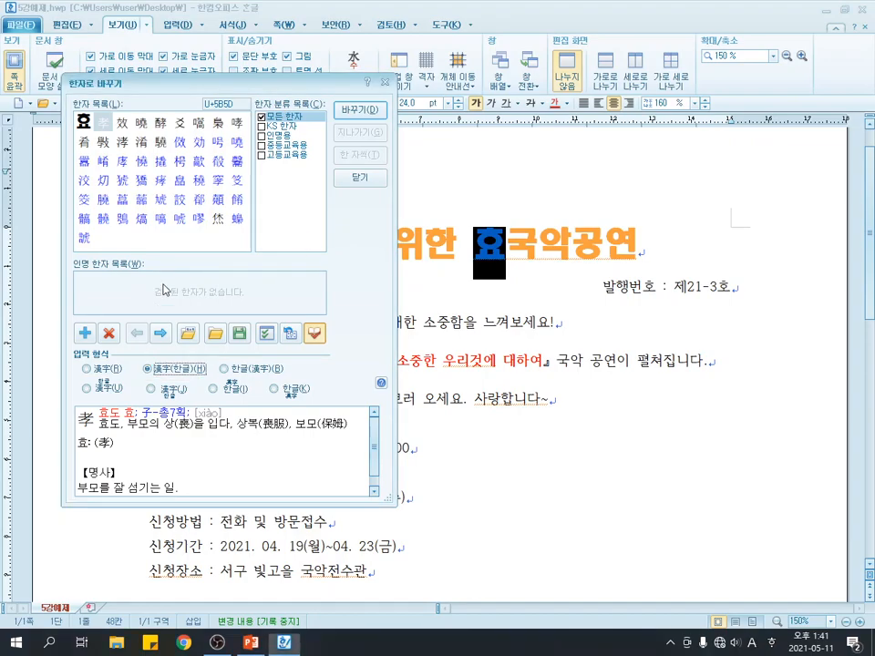
left_click(359, 110)
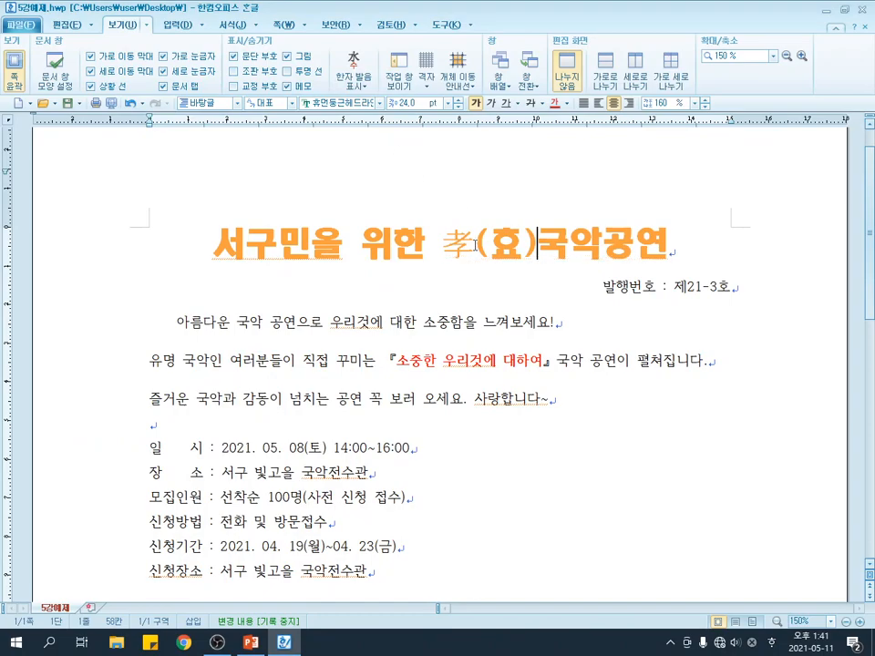
Delete 孝(효) from the title and enter the plain syllable 효 before "국악공연" instead.
double_click(446, 251)
left_click(447, 253)
left_click_drag(488, 243, 515, 243)
left_click(515, 243)
left_click(549, 248)
key("BackSpace")
key("BackSpace")
key("BackSpace")
key("BackSpace")
key("BackSpace")
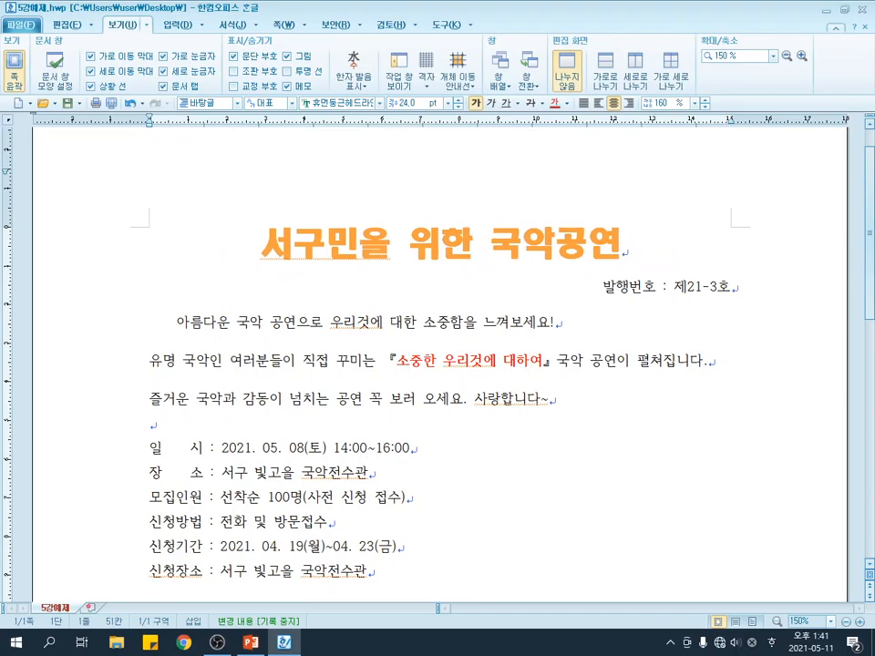
type("효")
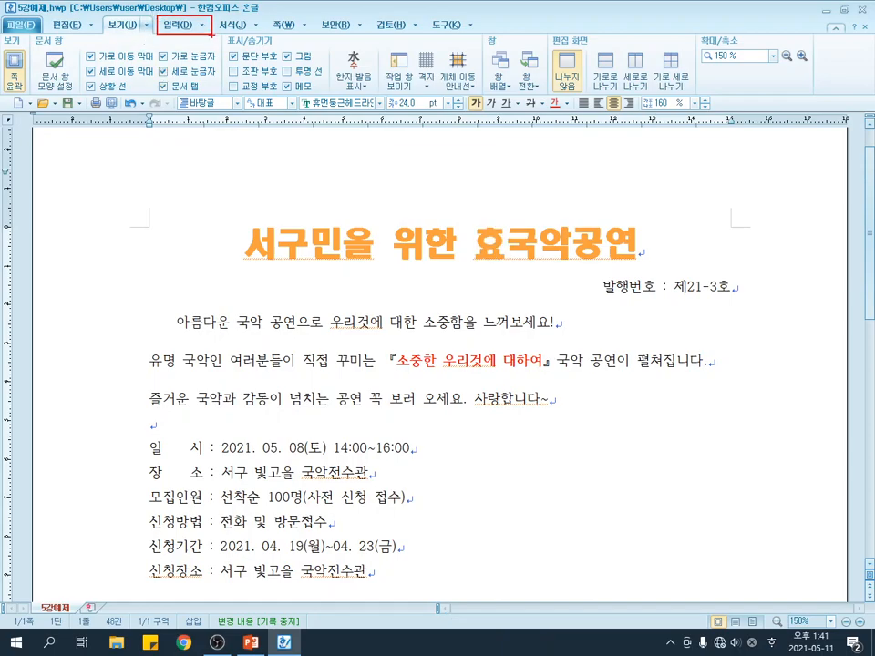
left_click(180, 28)
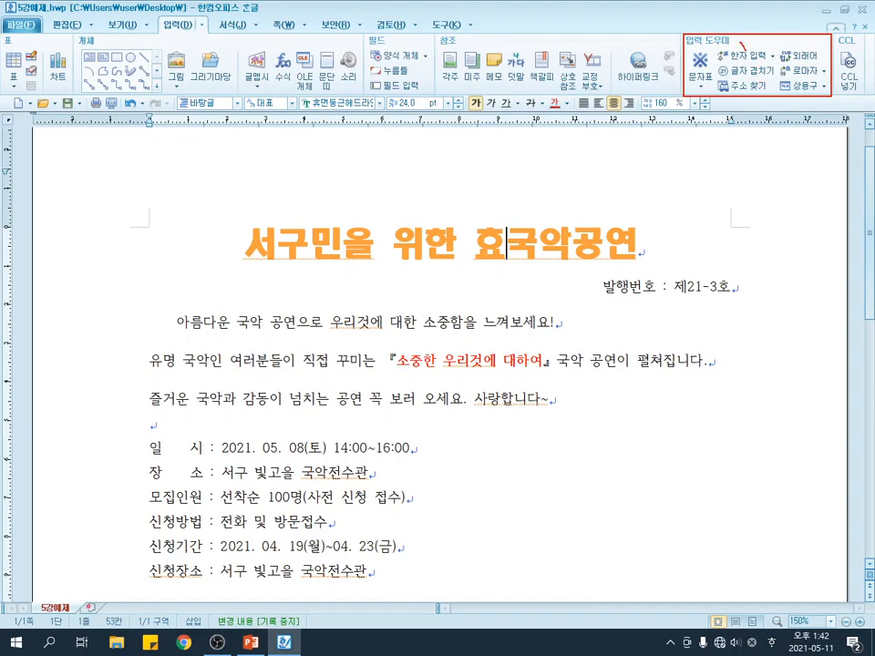
left_click(733, 55)
left_click_drag(289, 88, 326, 43)
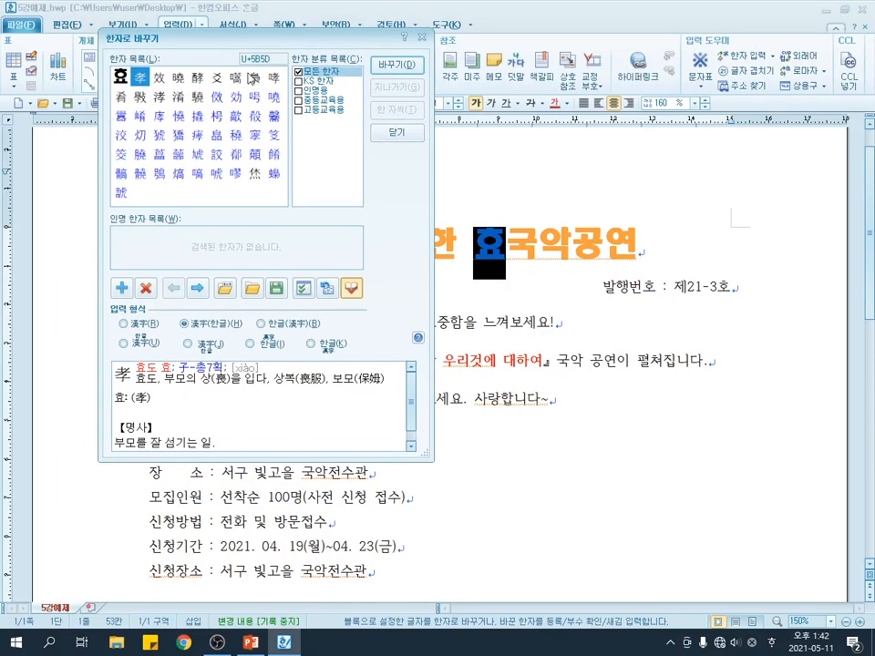
left_click_drag(103, 28, 166, 52)
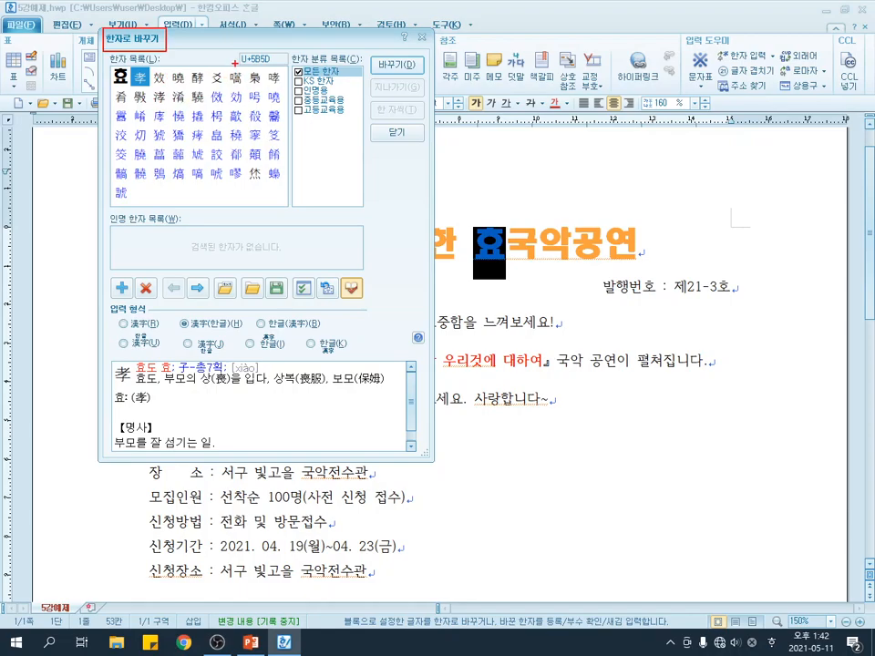
key("Escape")
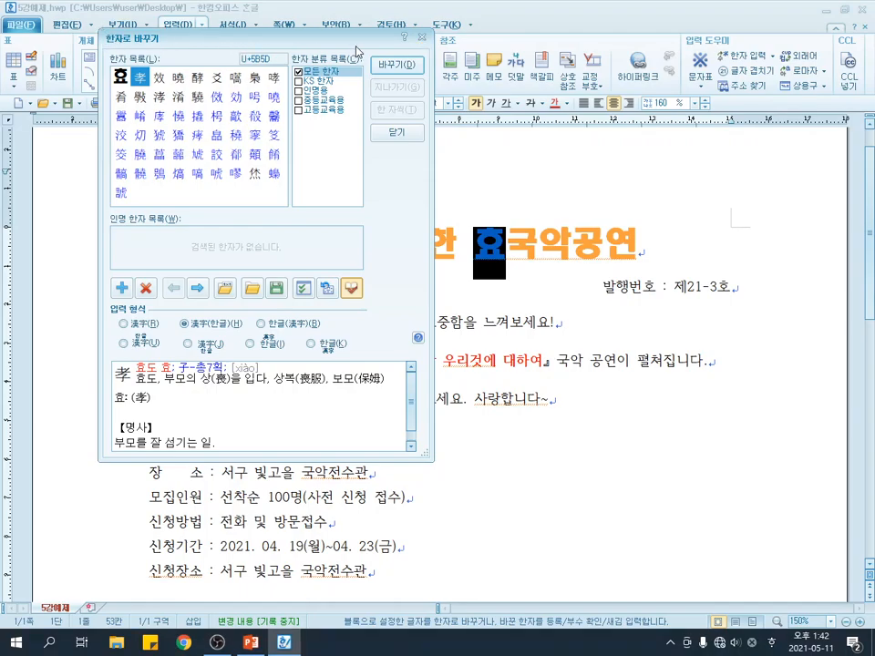
left_click(422, 38)
Convert the title's 효 to the Hanja 孝 with the 漢字 input format.
key("F9")
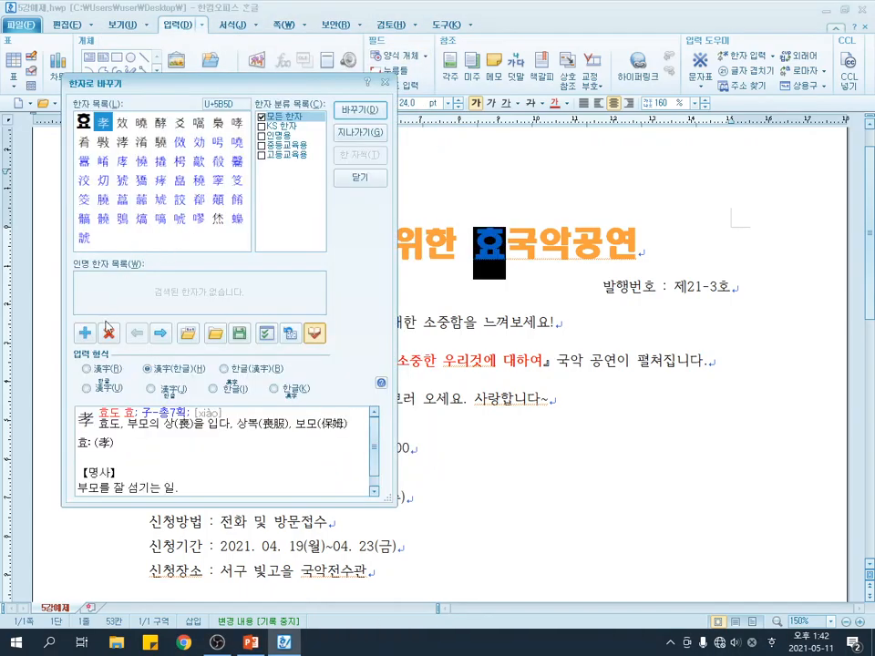
left_click(87, 370)
left_click(105, 124)
left_click(344, 109)
Convert the weekday 토 in the "일 시" line to the Hanja 土.
scroll(292, 314, "down", 2)
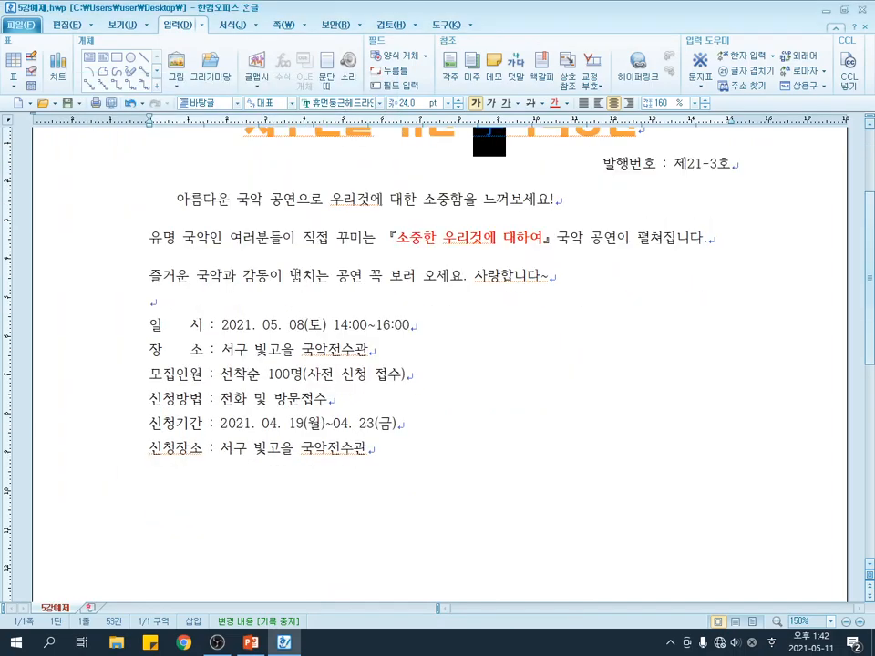
left_click_drag(307, 322, 321, 324)
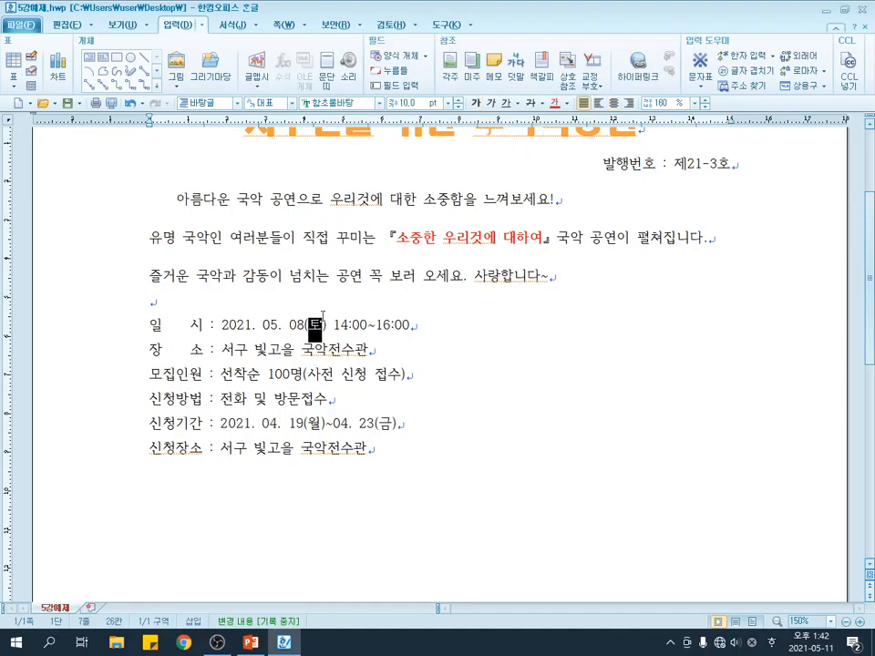
key("F9")
left_click_drag(372, 62, 663, 85)
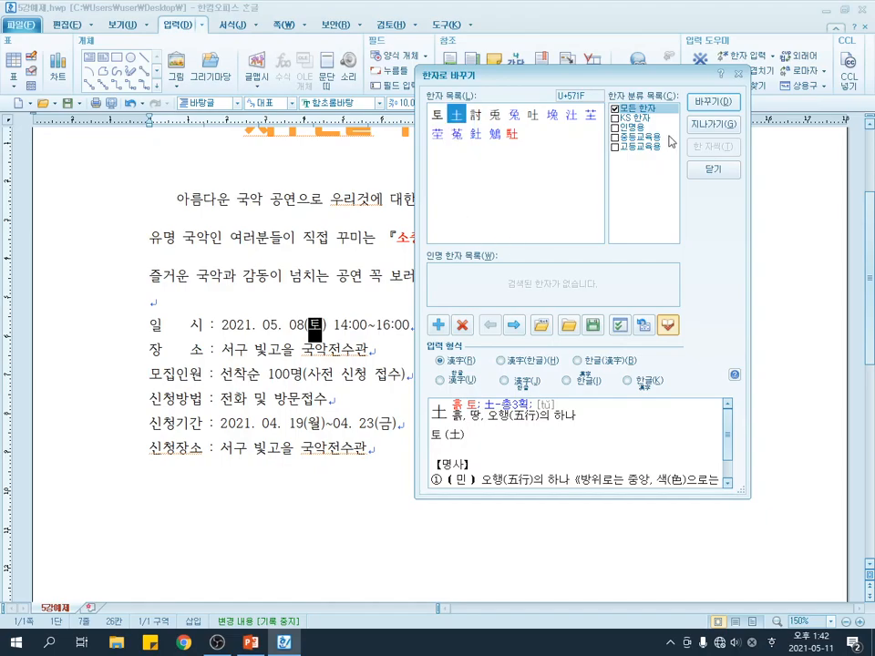
left_click(722, 102)
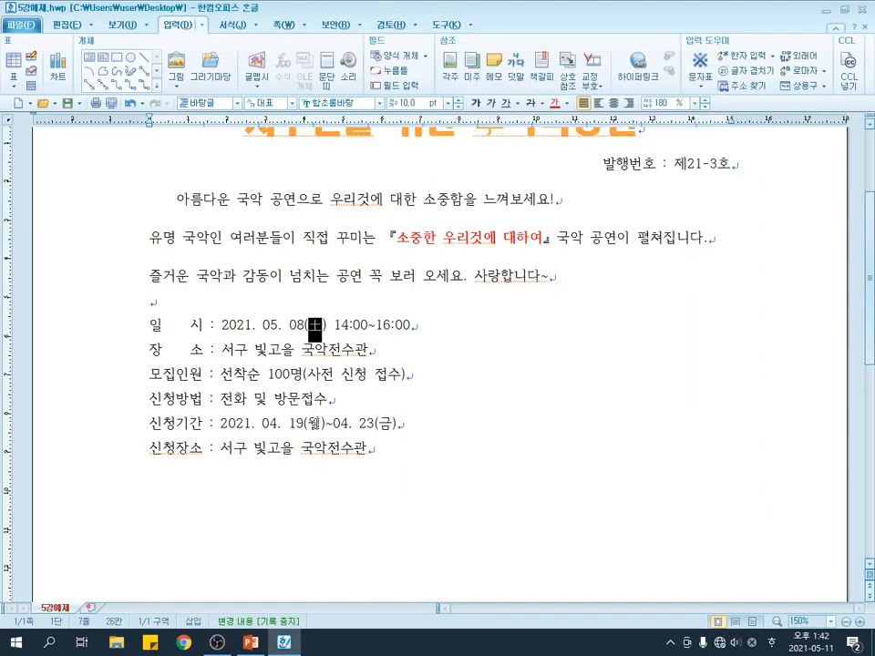
Convert the weekday 월 after "04. 19" in the 신청기간 line to the Hanja 月.
key("Down")
key("Down")
key("Down")
key("Down")
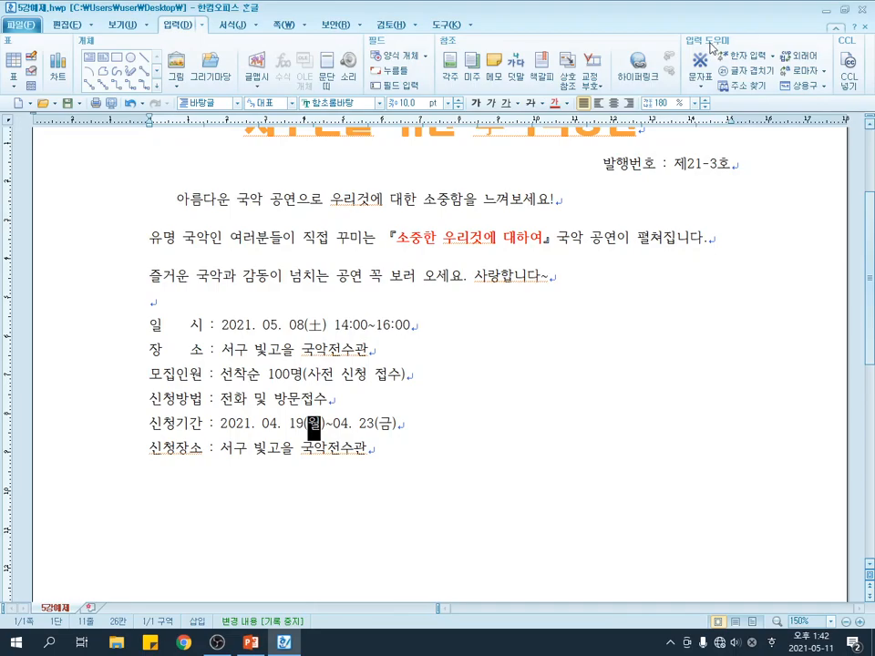
left_click(743, 59)
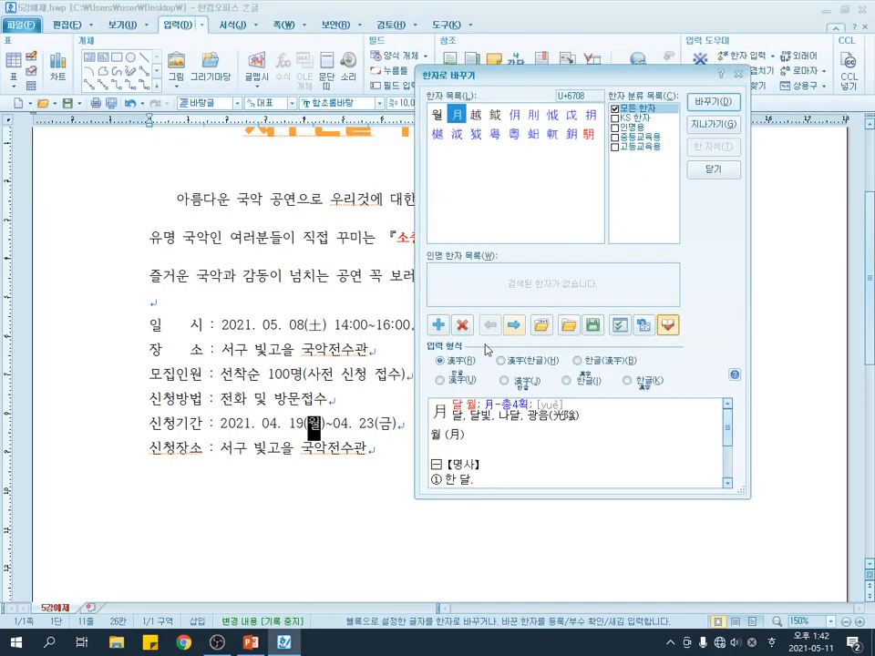
left_click(714, 101)
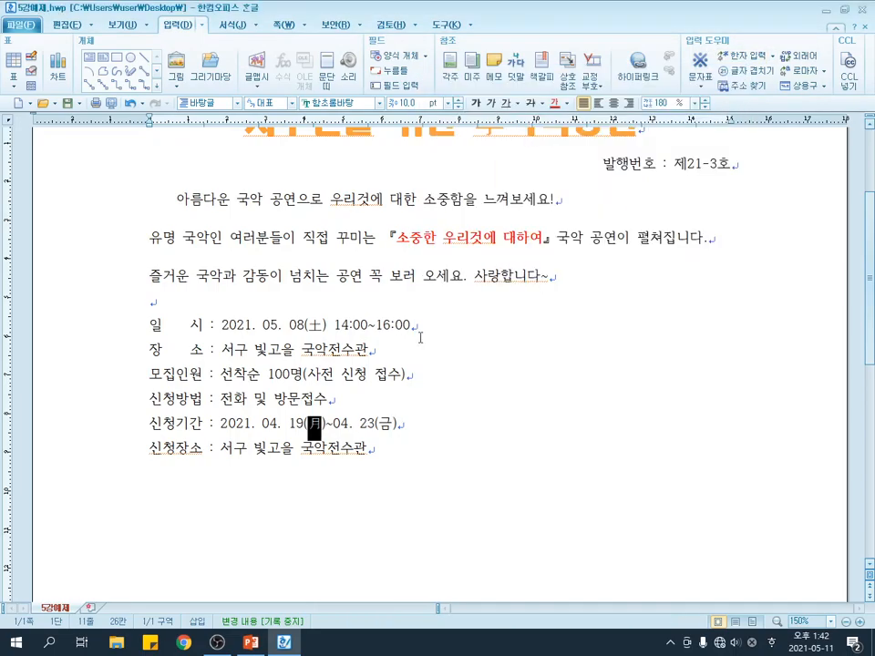
Convert the weekday 금 after "04. 23" in the 신청기간 line to the Hanja 金.
left_click(382, 425)
key("F9")
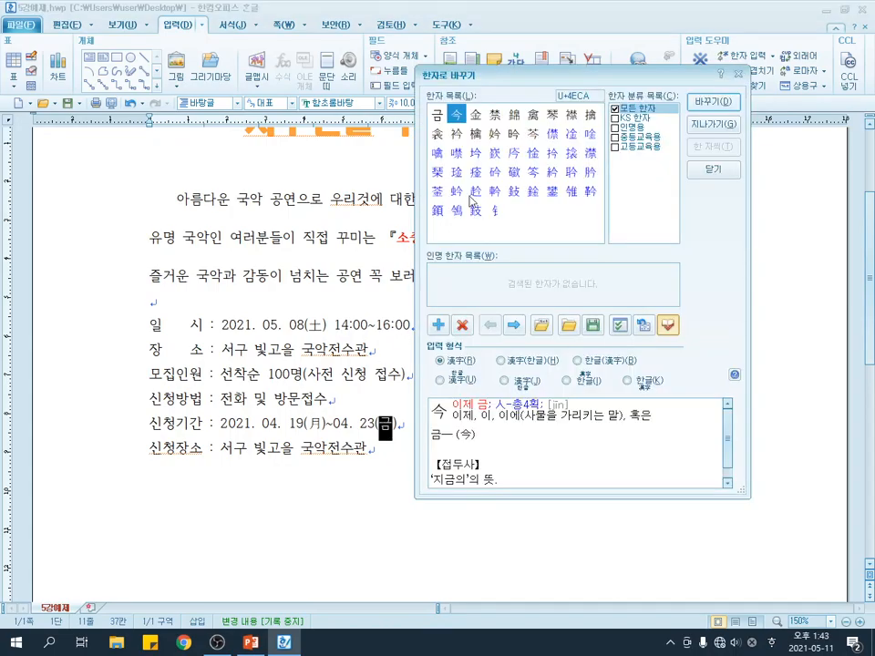
left_click(476, 117)
left_click(702, 106)
left_click(424, 428)
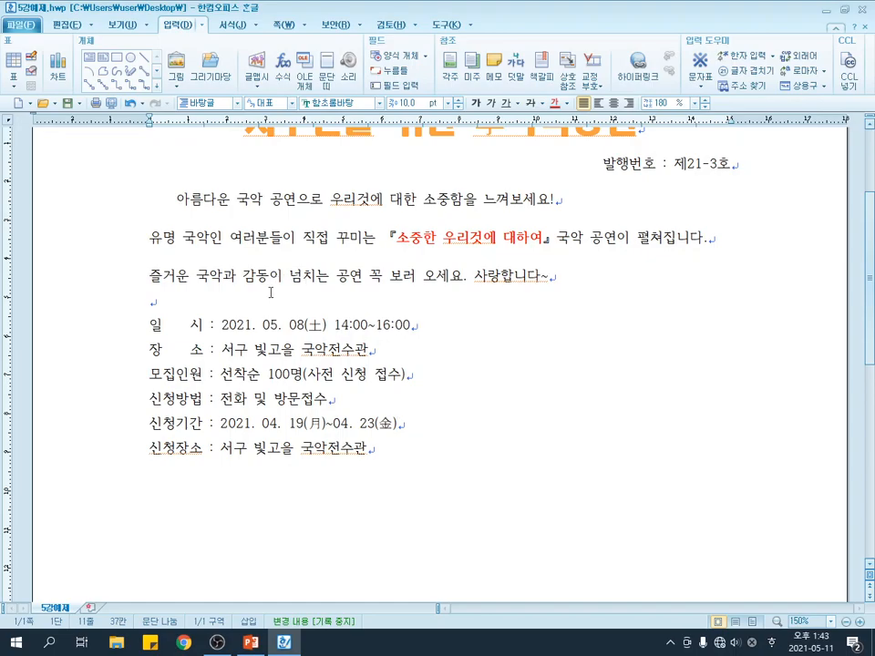
Open the character map for inserting symbols right after 국악 in the "즐거운 국악과 감동이" line.
left_click(212, 277)
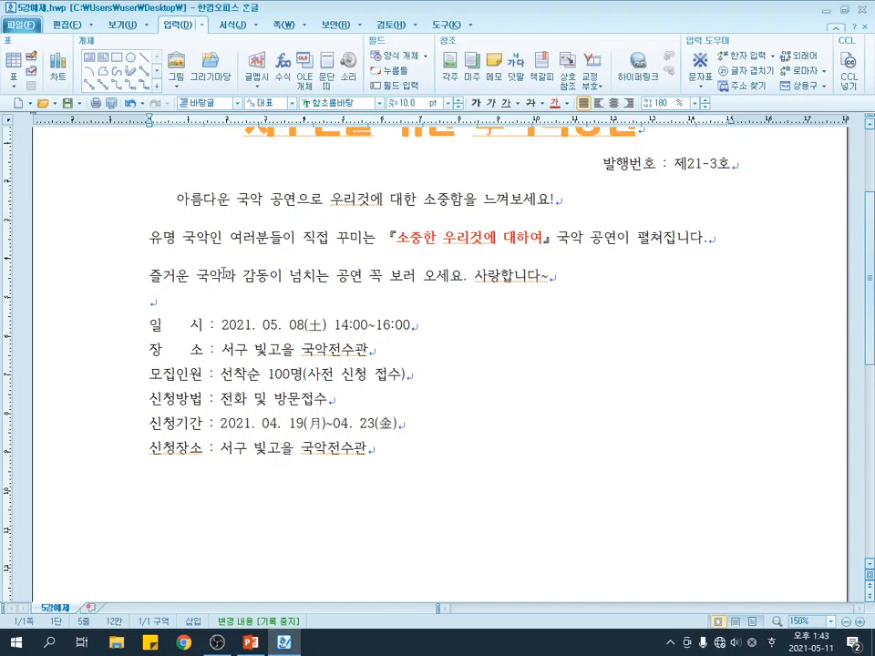
right_click(224, 277)
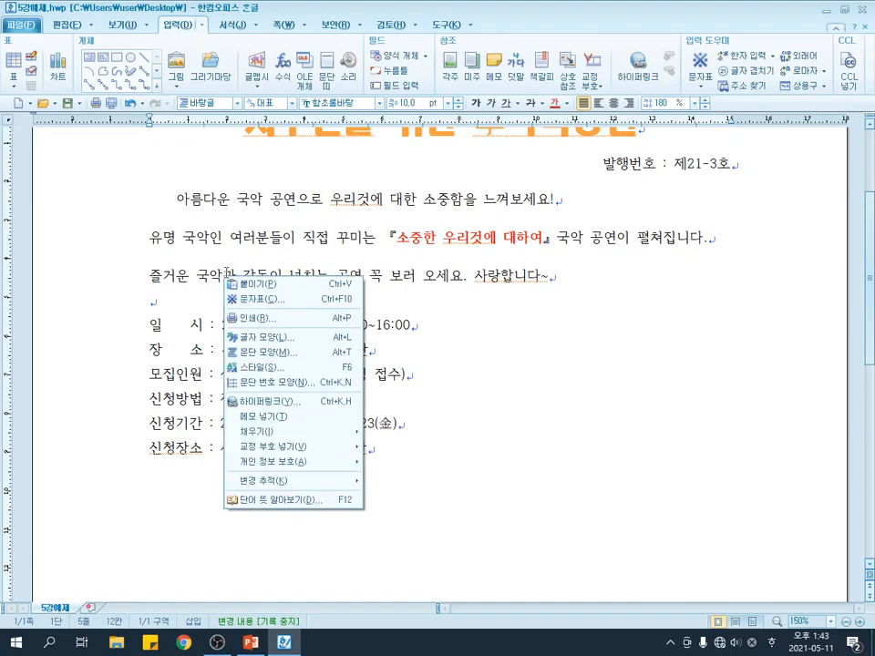
left_click(268, 306)
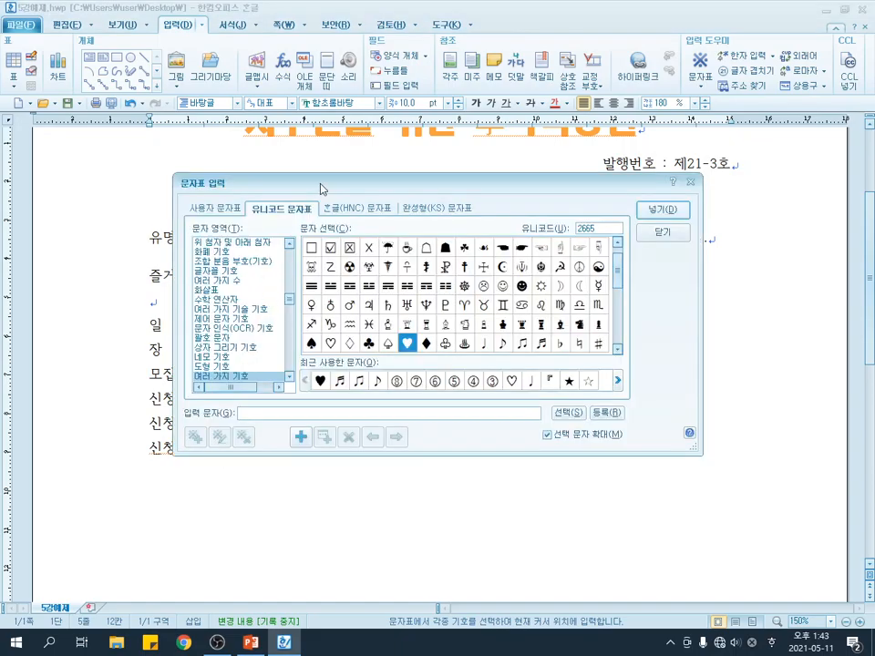
Look through the user, Unicode, HNC and KS character sets and the Unicode 여러 가지 기호 range.
left_click_drag(321, 187, 406, 187)
left_click(303, 206)
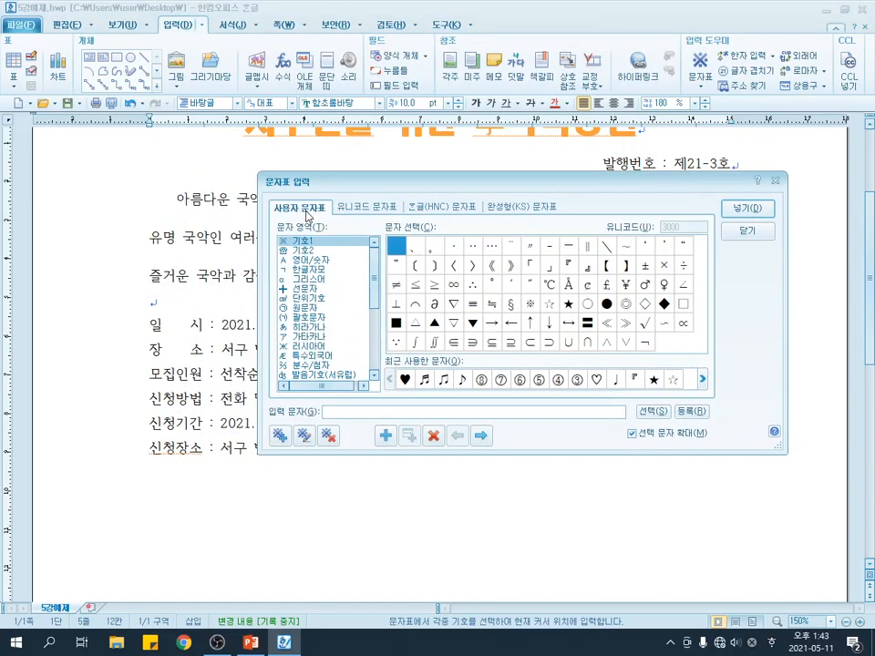
left_click(360, 209)
left_click(436, 208)
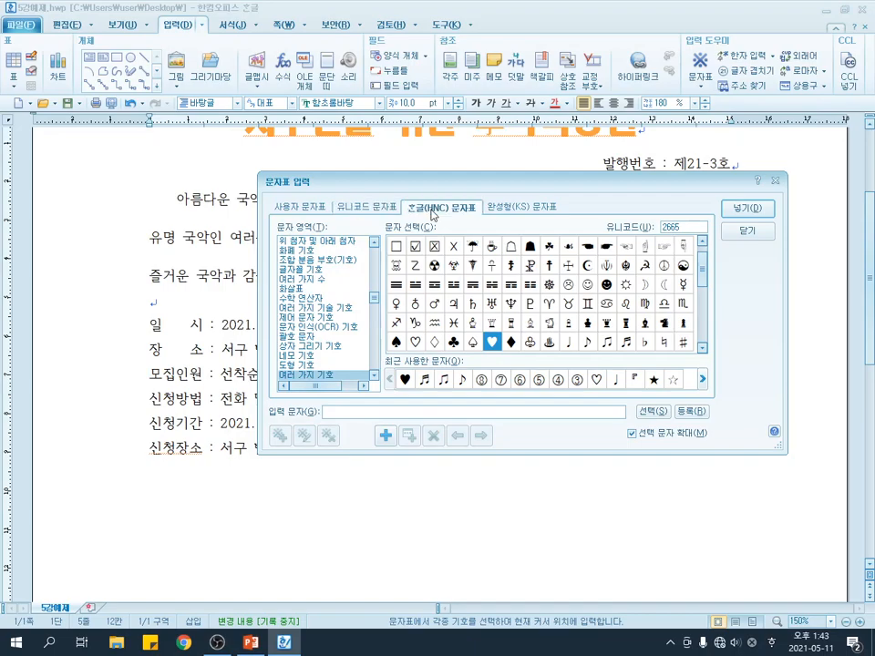
left_click(501, 211)
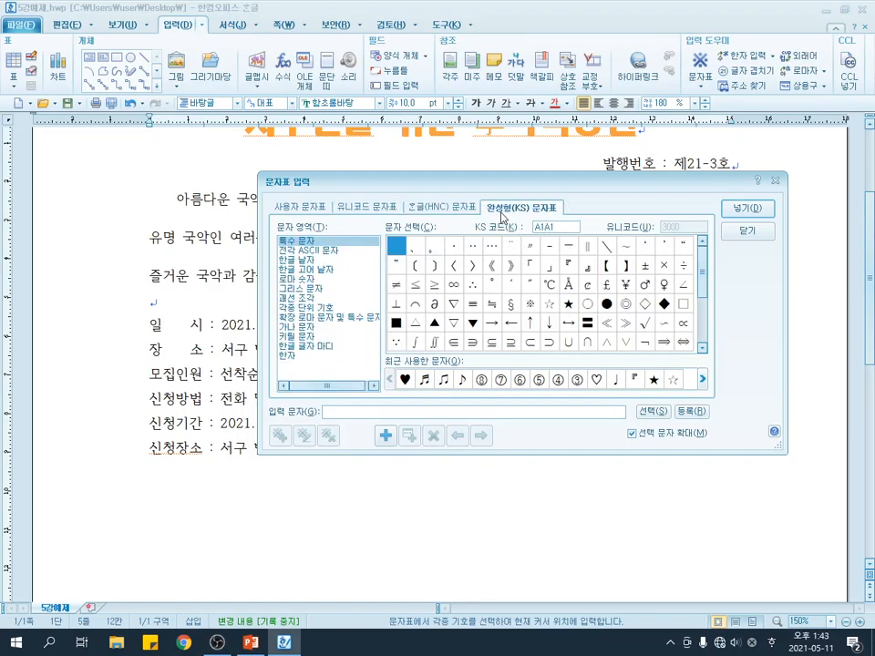
left_click(376, 209)
key("ctrl+2")
left_click_drag(272, 368, 355, 387)
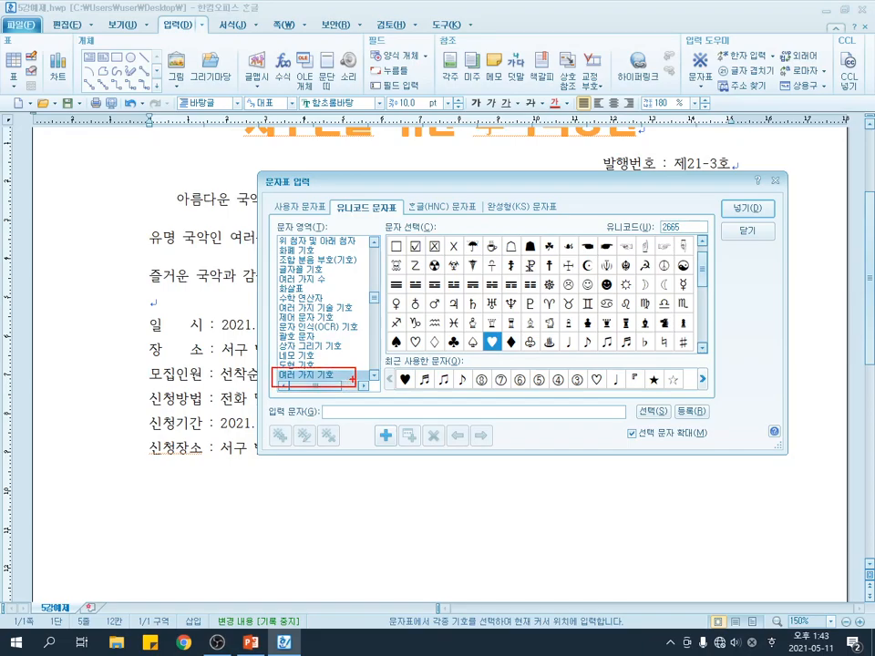
key("Escape")
Insert the music notes ♩♪♫ after 국악 from the Unicode 여러 가지 기호 range.
left_click(326, 375)
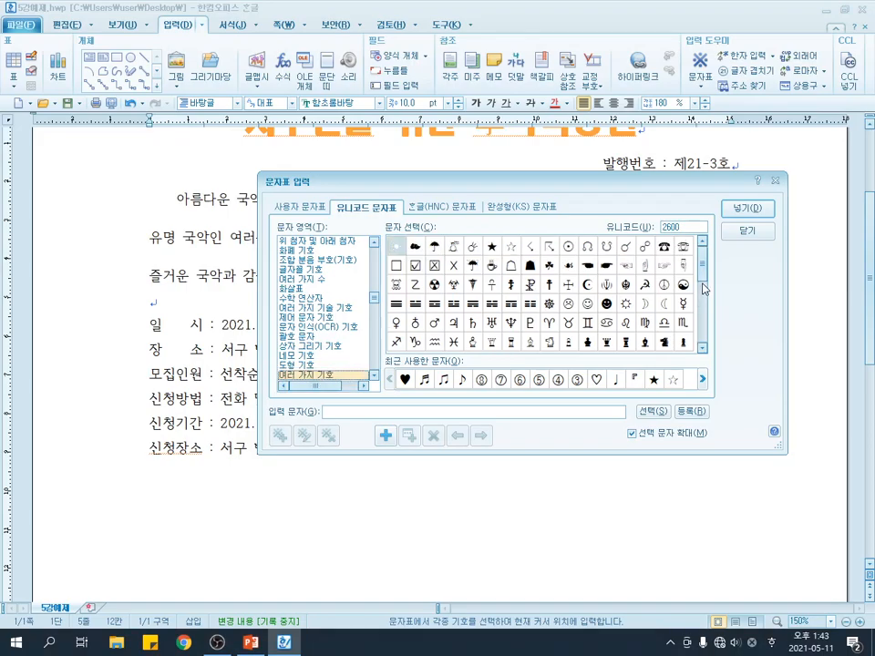
left_click_drag(707, 283, 706, 298)
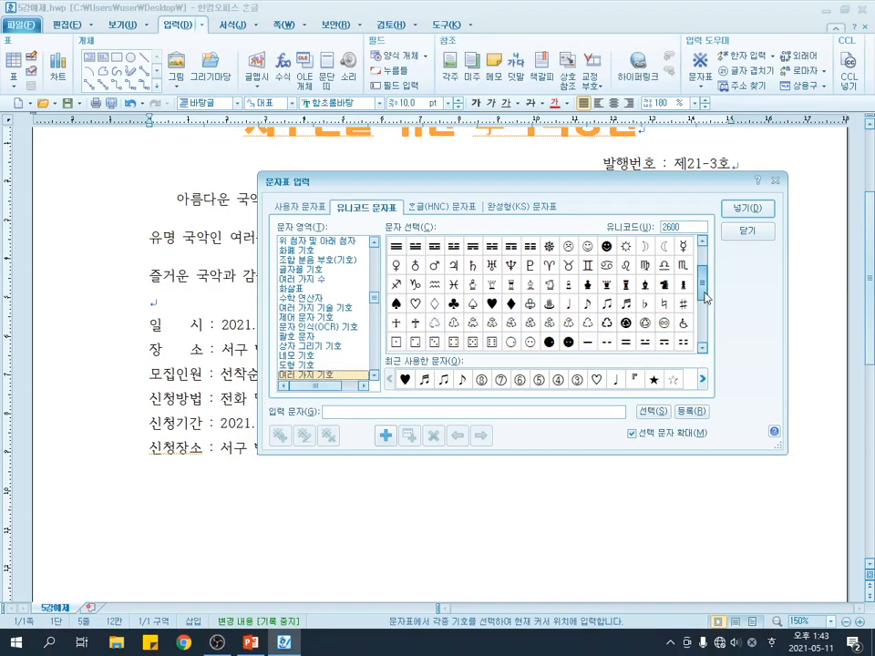
left_click(566, 311)
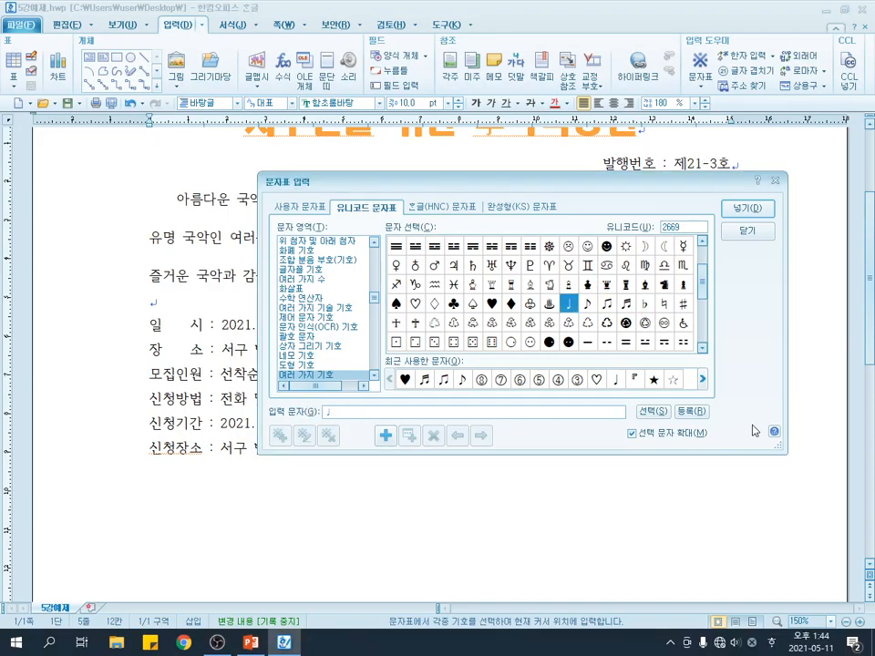
left_click(655, 411)
left_click(660, 415)
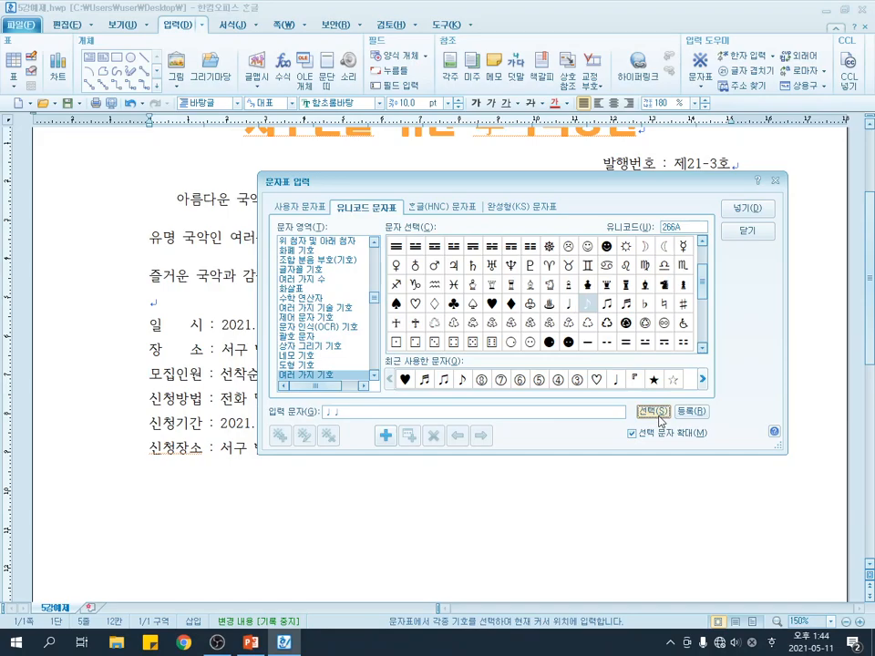
left_click(660, 416)
left_click(659, 415)
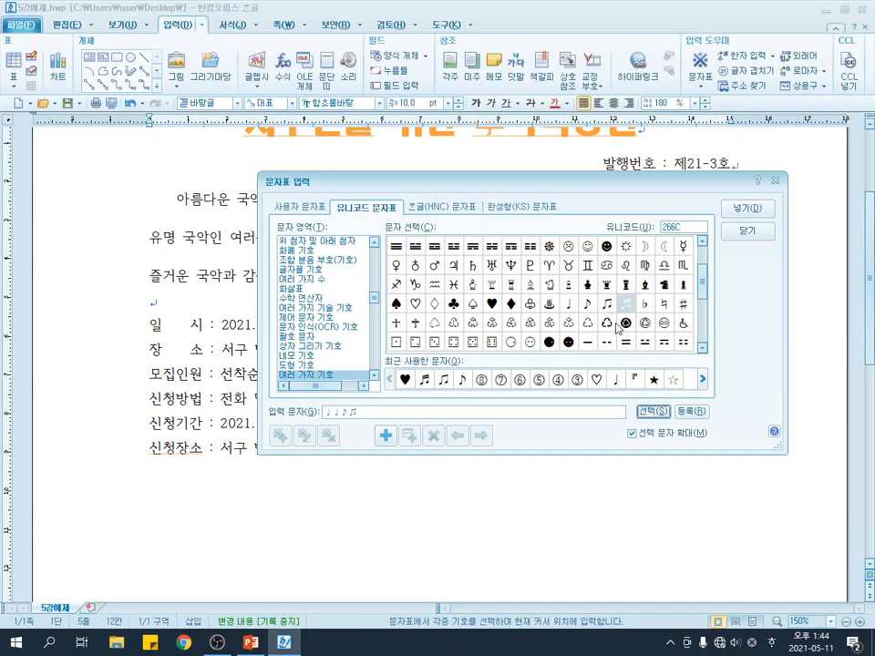
left_click(333, 417)
key("BackSpace")
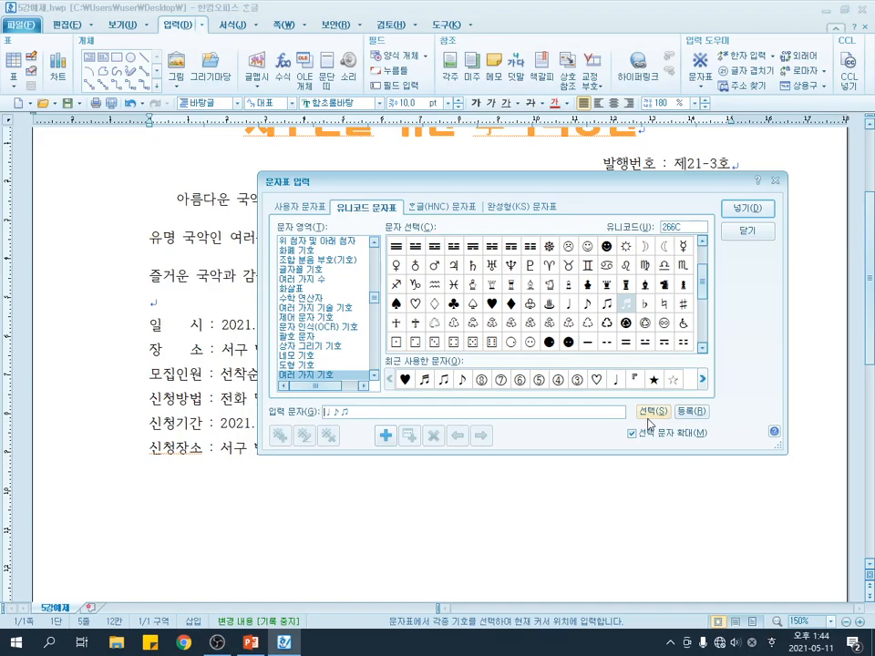
left_click(747, 208)
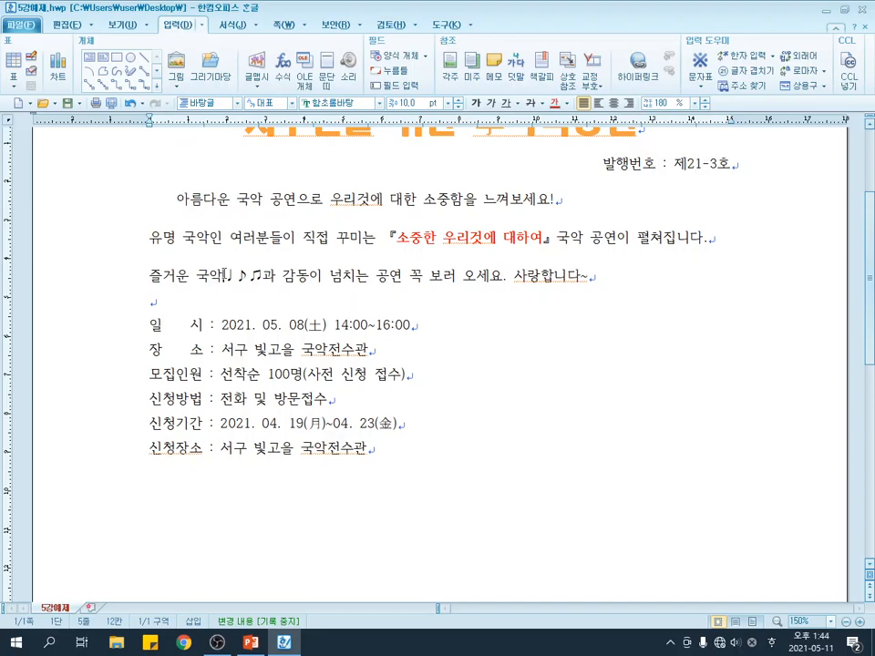
Set the font size of the three music notes ♩♪♫ to 14 pt.
left_click(227, 276)
left_click_drag(224, 279, 261, 277)
left_click(238, 281)
left_click(254, 278)
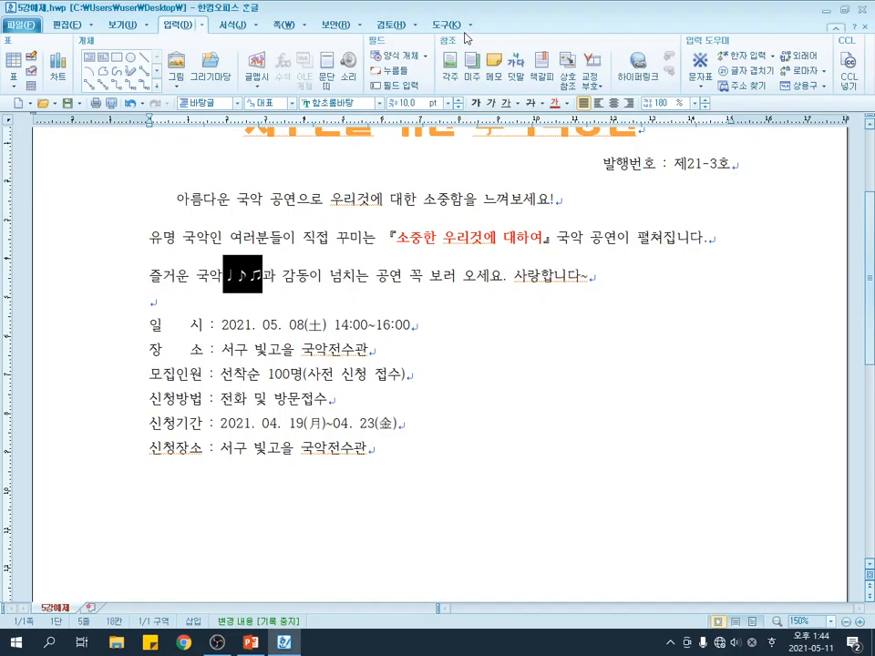
left_click(447, 103)
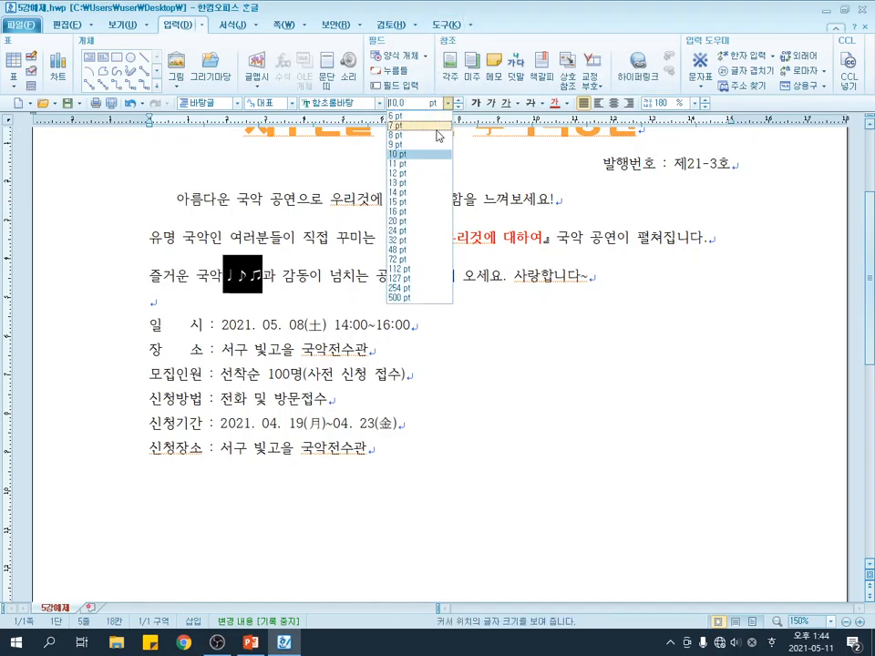
left_click(416, 192)
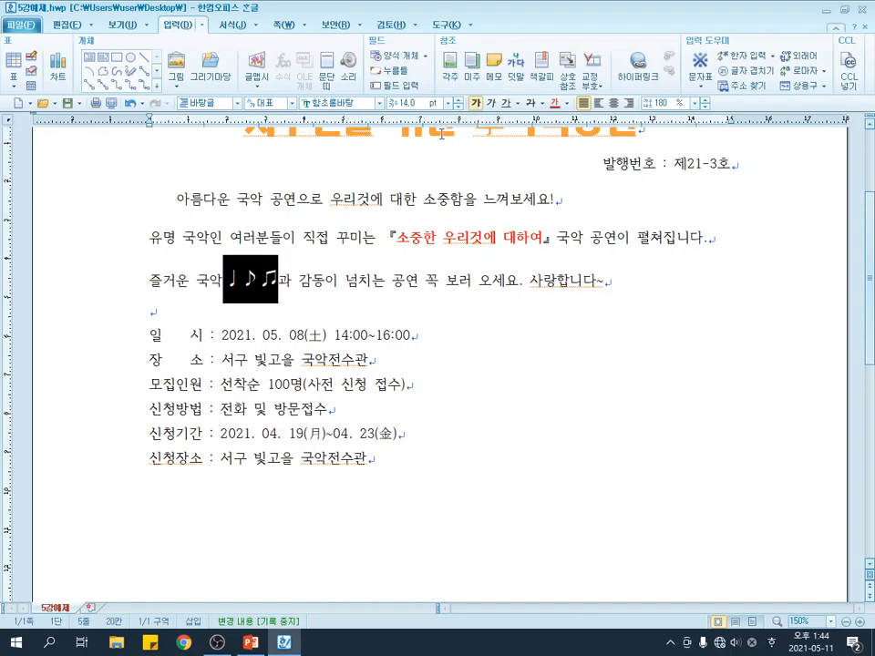
Colour the first music note ♩ orange.
left_click(224, 283)
mouse_move(224, 282)
left_mouse_down()
mouse_move(252, 281)
mouse_move(232, 280)
mouse_move(239, 280)
left_mouse_up()
left_click(572, 106)
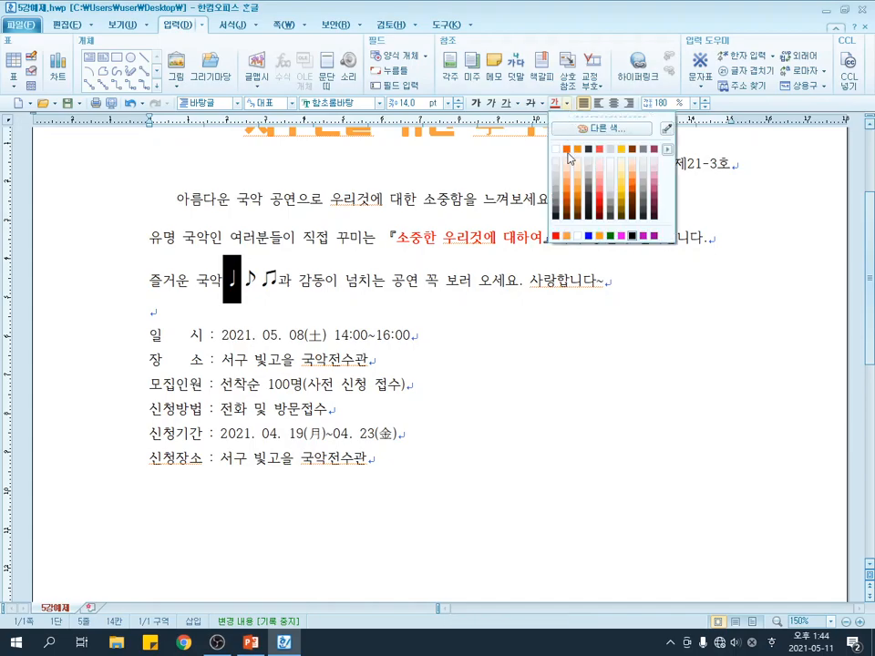
left_click(565, 190)
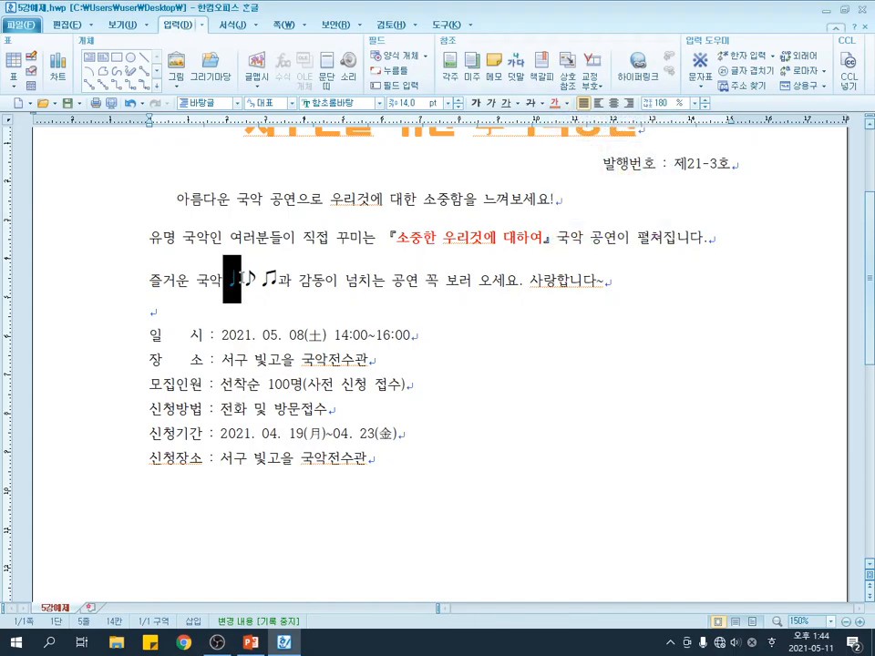
Colour the second music note ♪ light red and place the cursor at the end of that line.
left_click_drag(242, 279, 253, 279)
left_click(567, 106)
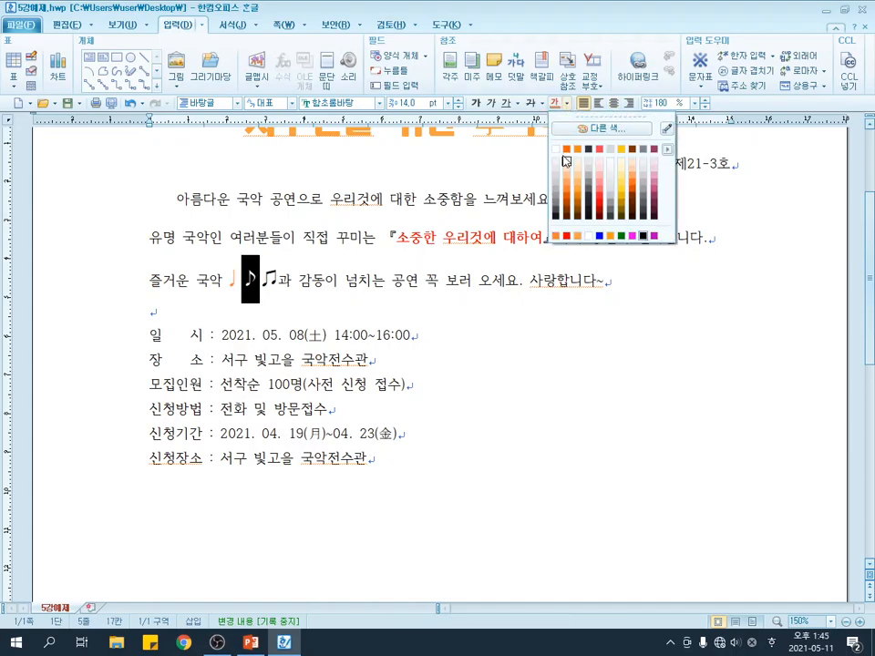
left_click(593, 236)
left_click(621, 272)
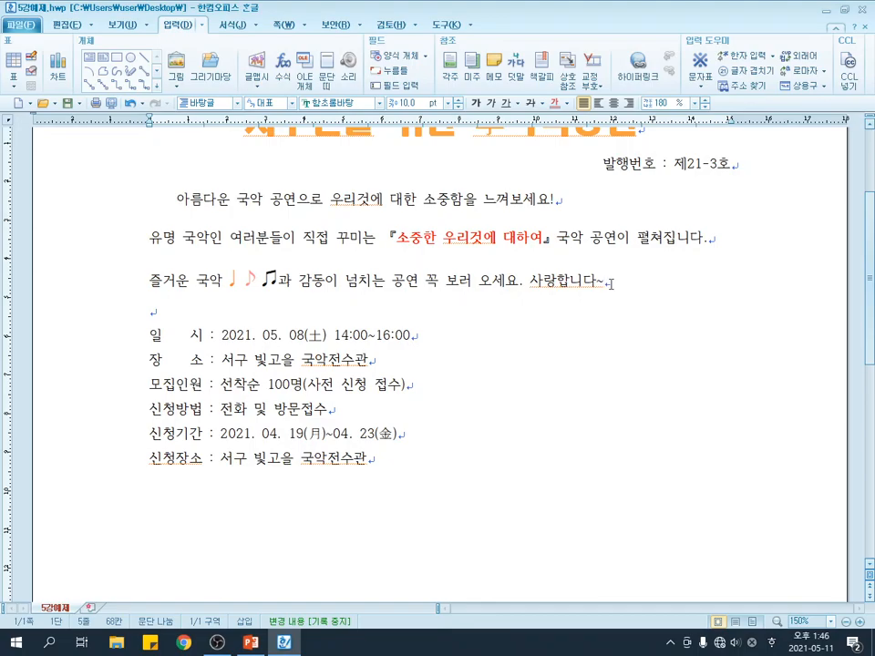
right_click(611, 283)
left_click(648, 270)
left_click_drag(195, 18, 209, 36)
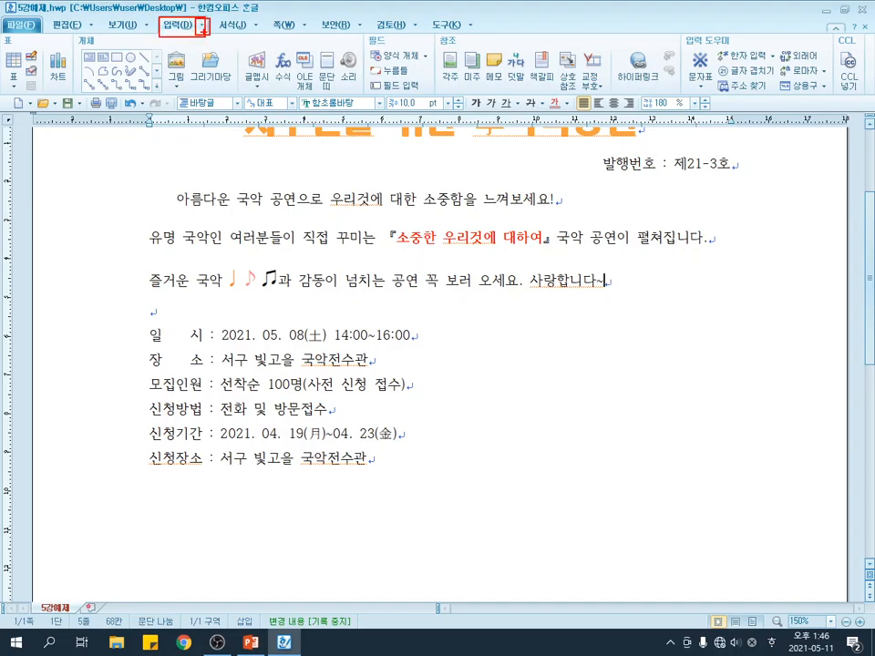
left_click(201, 27)
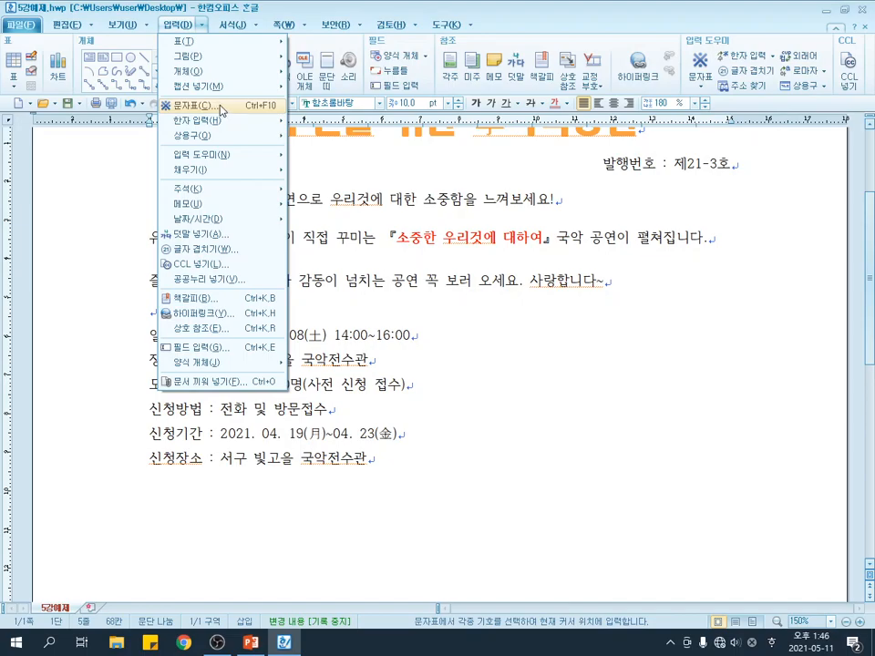
left_click_drag(241, 97, 282, 116)
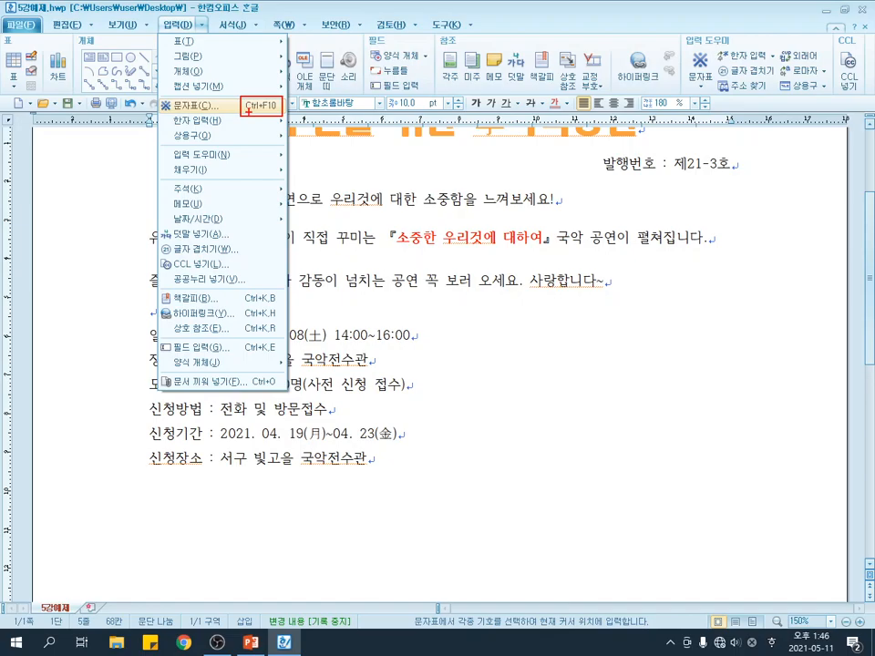
key("Escape")
Insert the black heart symbol ♥ from the Unicode 여러 가지 기호 range after "사랑합니다~".
left_click(199, 23)
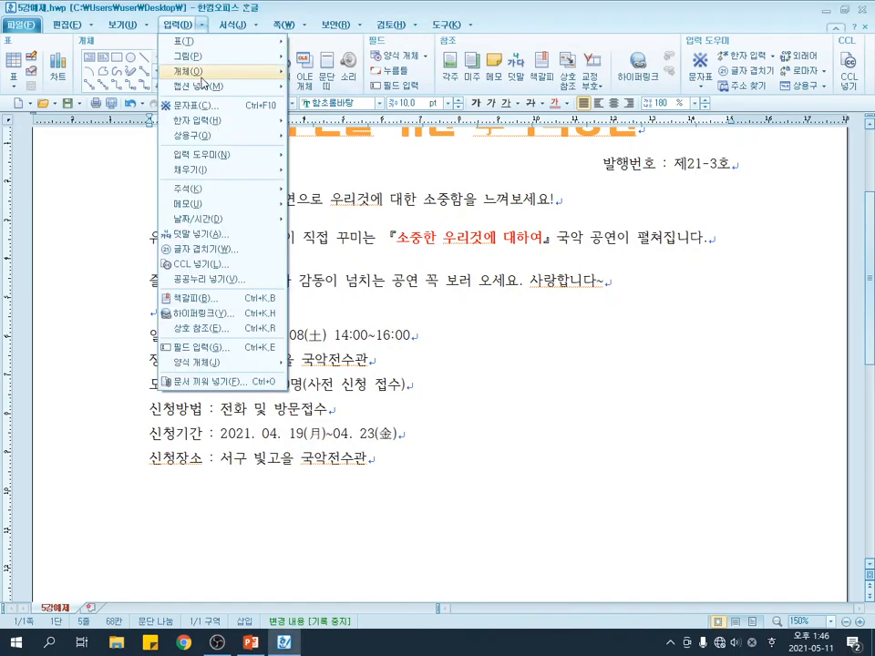
left_click(211, 107)
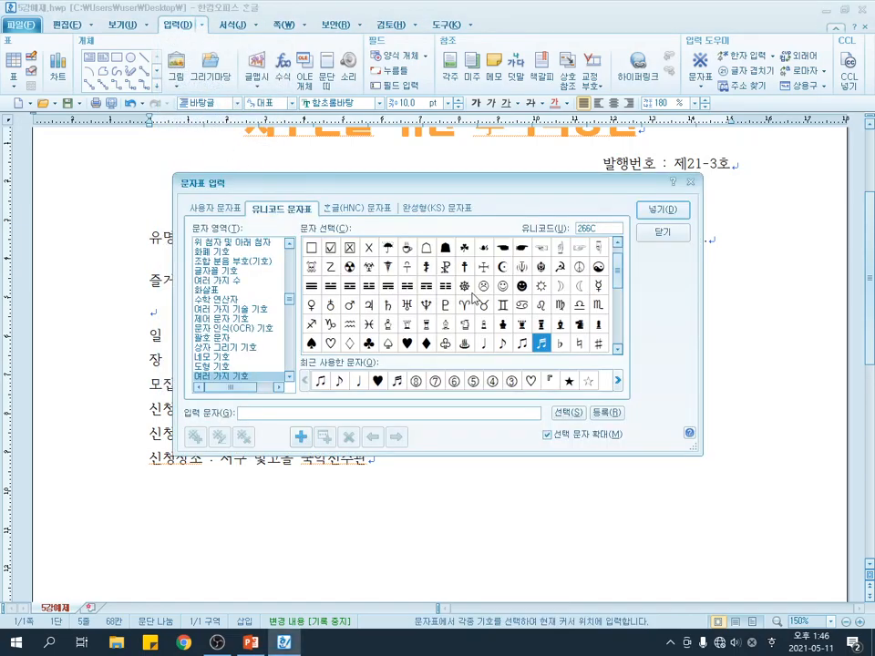
scroll(545, 310, "down", 1)
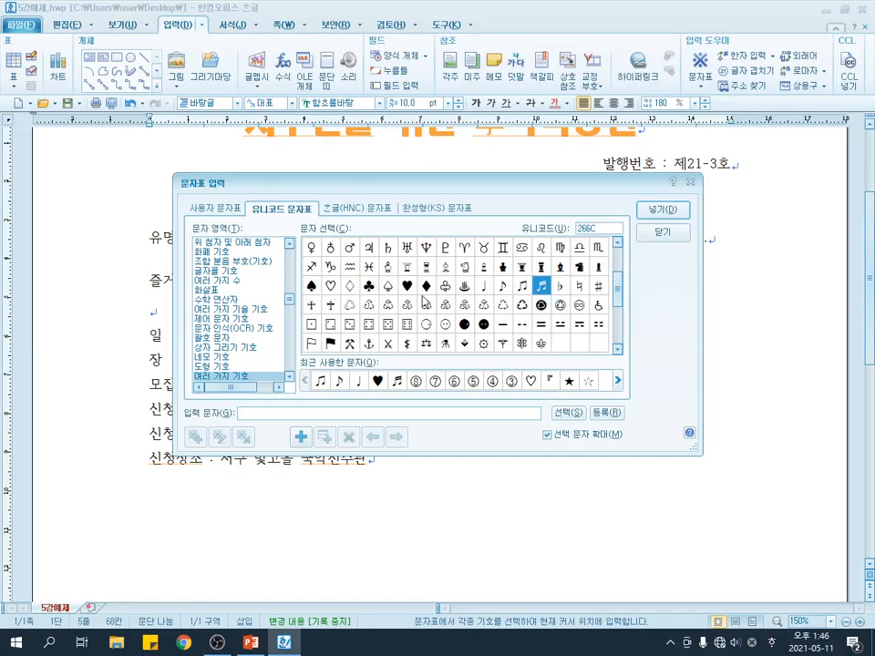
scroll(355, 319, "up", 1)
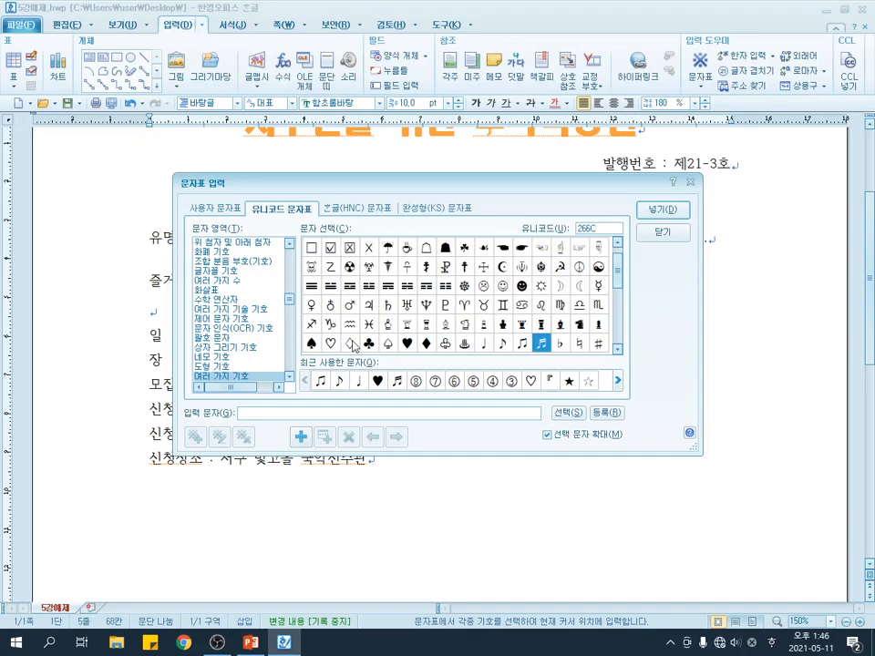
left_click(407, 344)
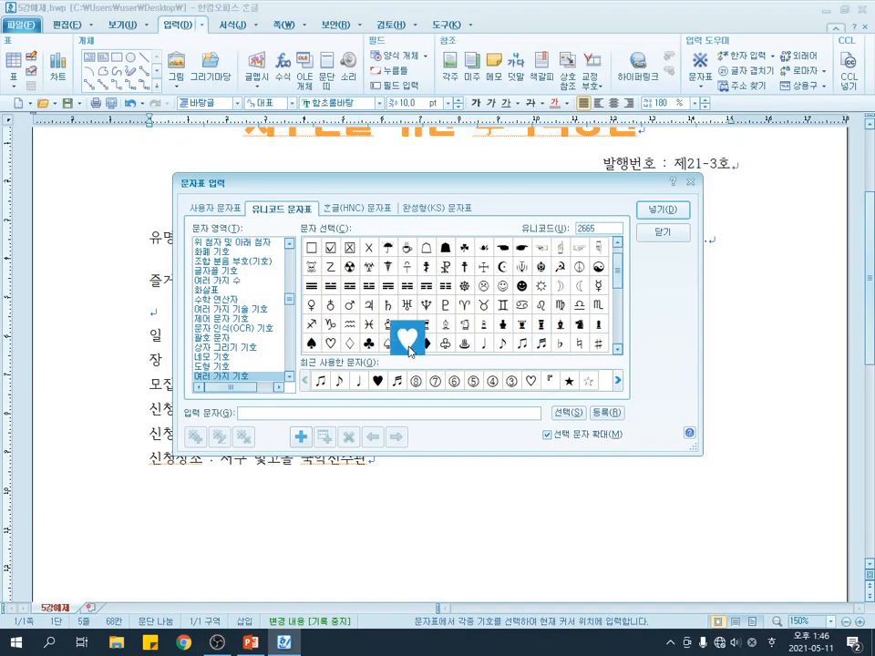
left_click(663, 210)
Colour the heart symbol after "사랑합니다~" red.
key("shift+Left")
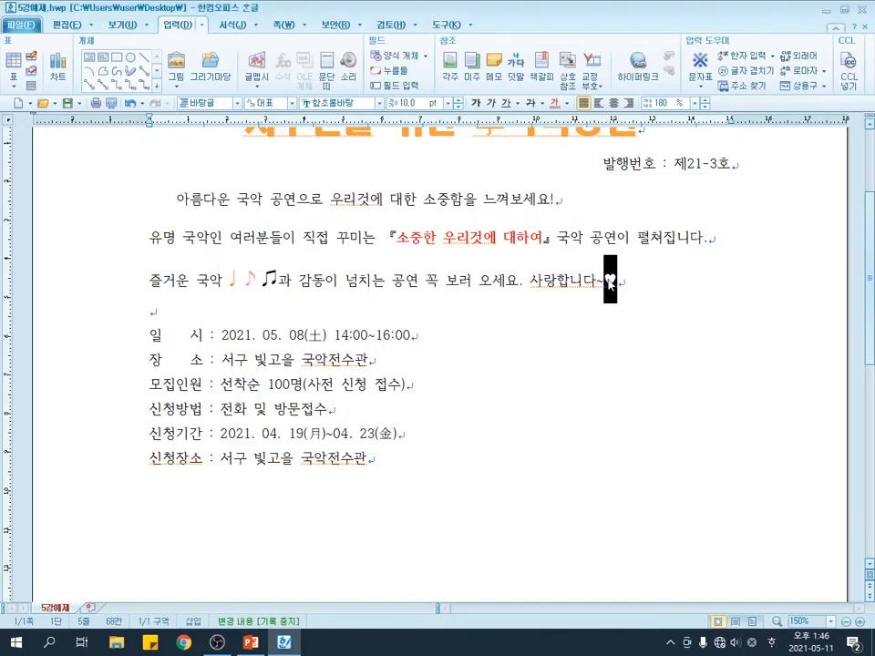
left_click(565, 103)
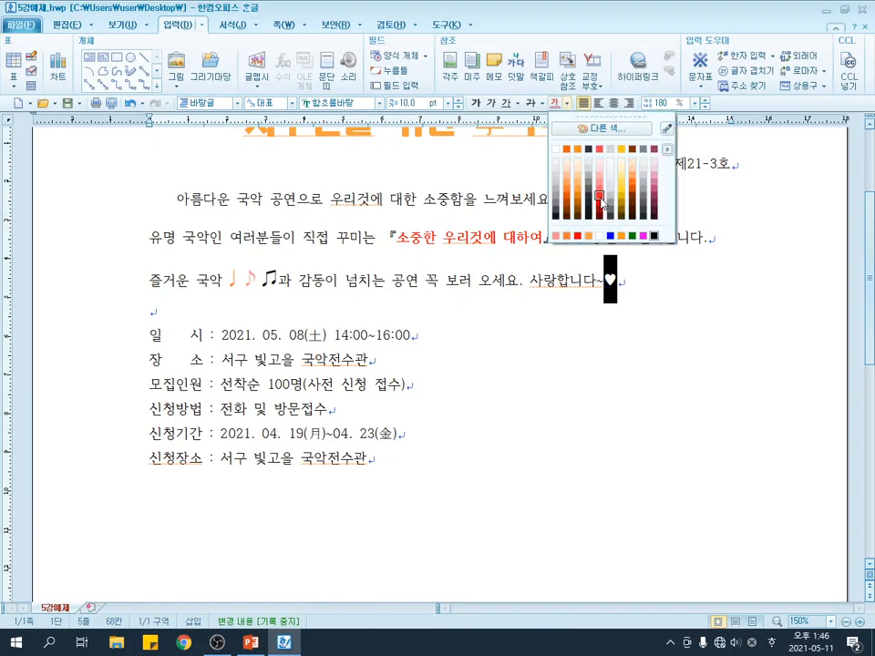
left_click(601, 200)
left_click(654, 303)
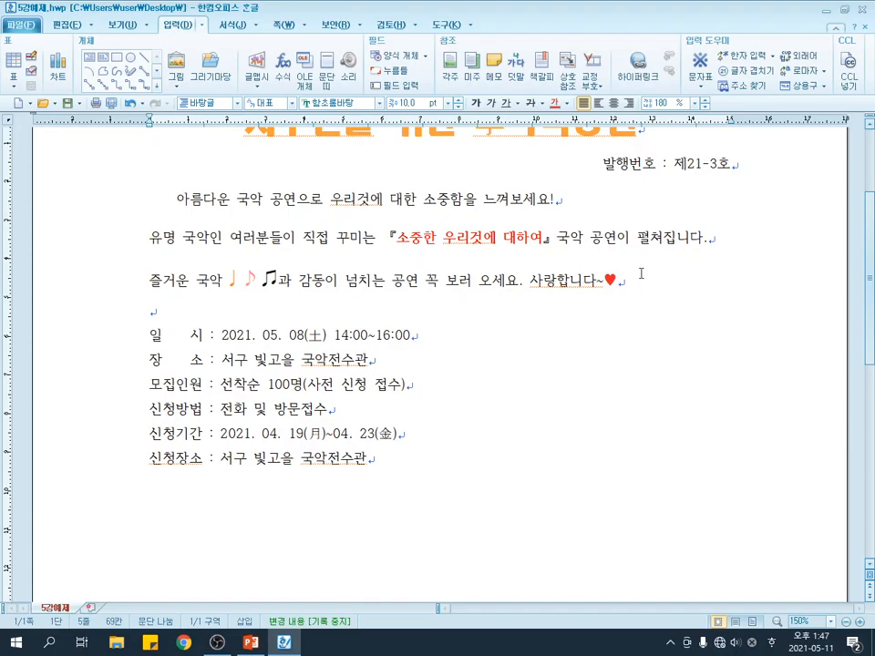
Apply the pink square picture bullet to the four detail lines from 일시 through 신청방법.
scroll(641, 274, "down", 1)
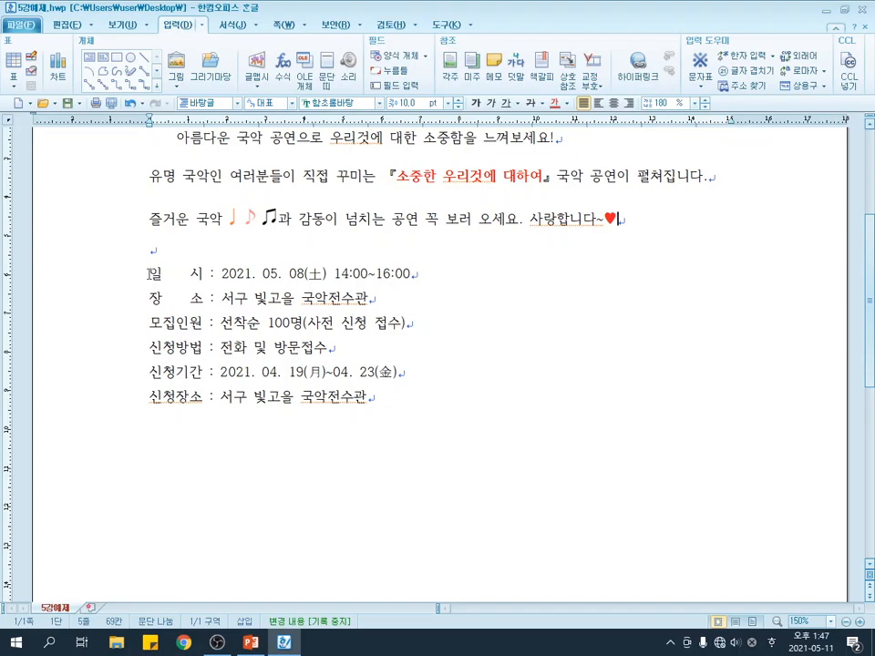
left_click_drag(148, 272, 373, 347)
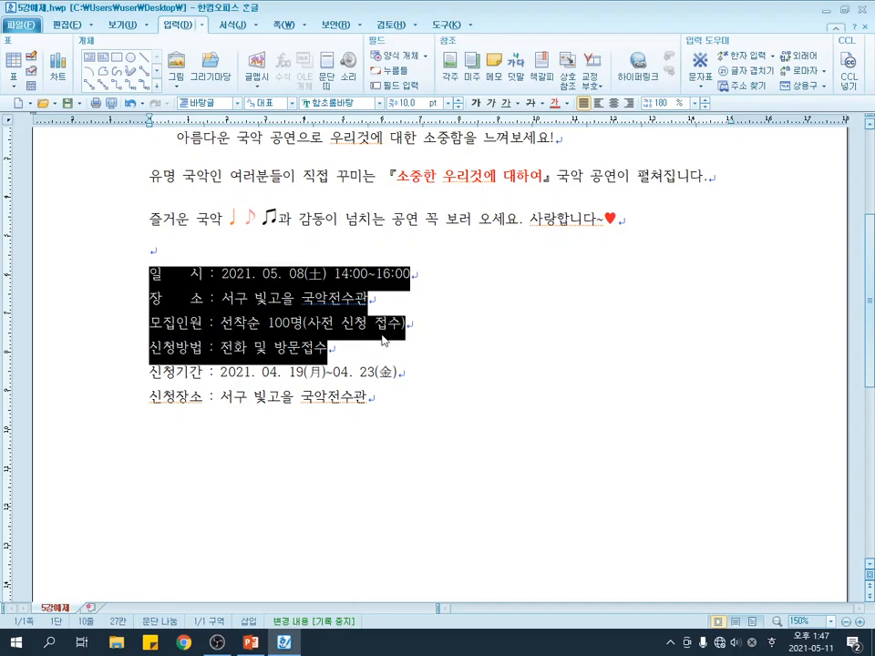
left_click(233, 24)
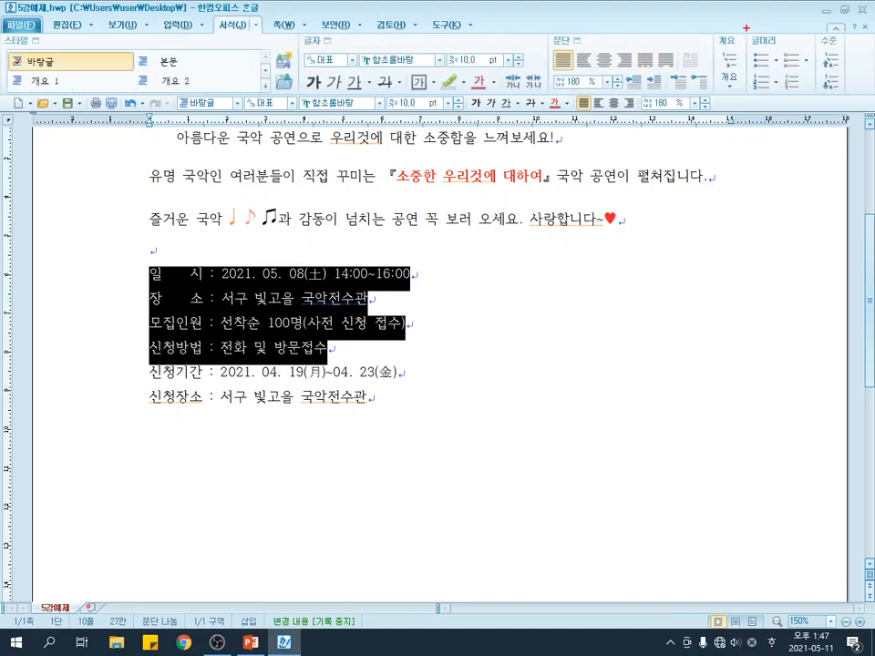
left_click_drag(746, 28, 817, 98)
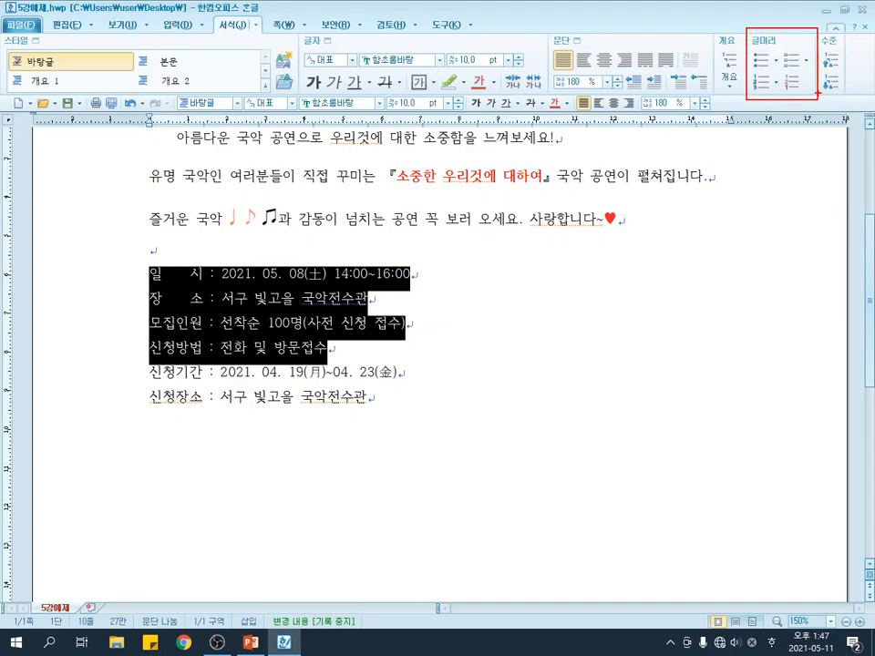
key("Escape")
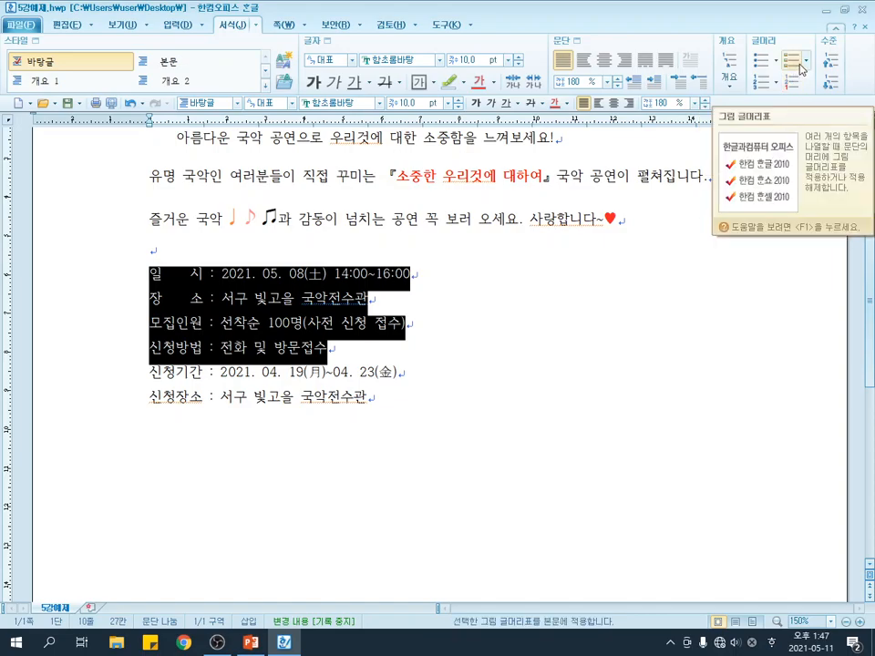
left_click(806, 66)
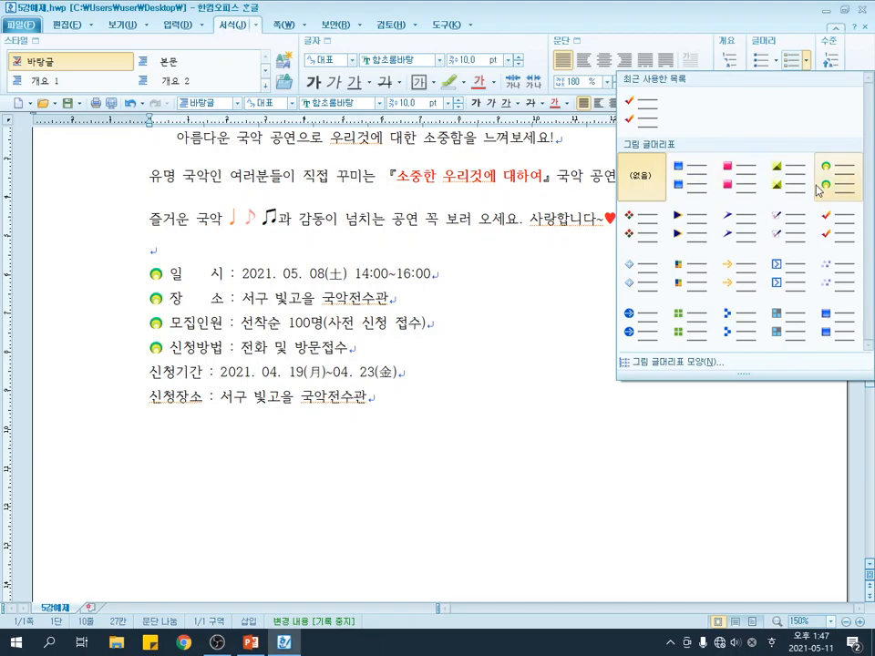
left_click(744, 189)
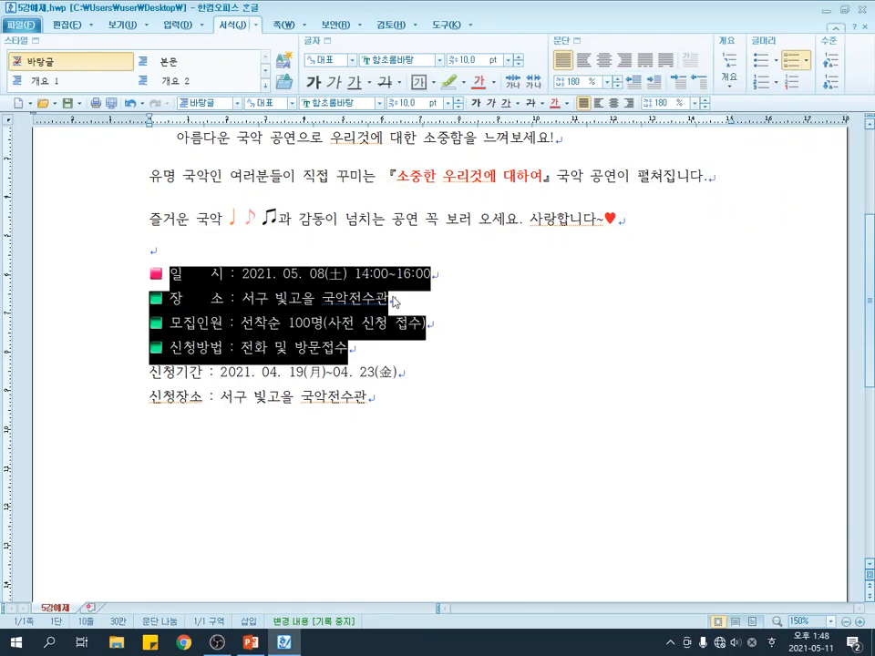
left_click(397, 333)
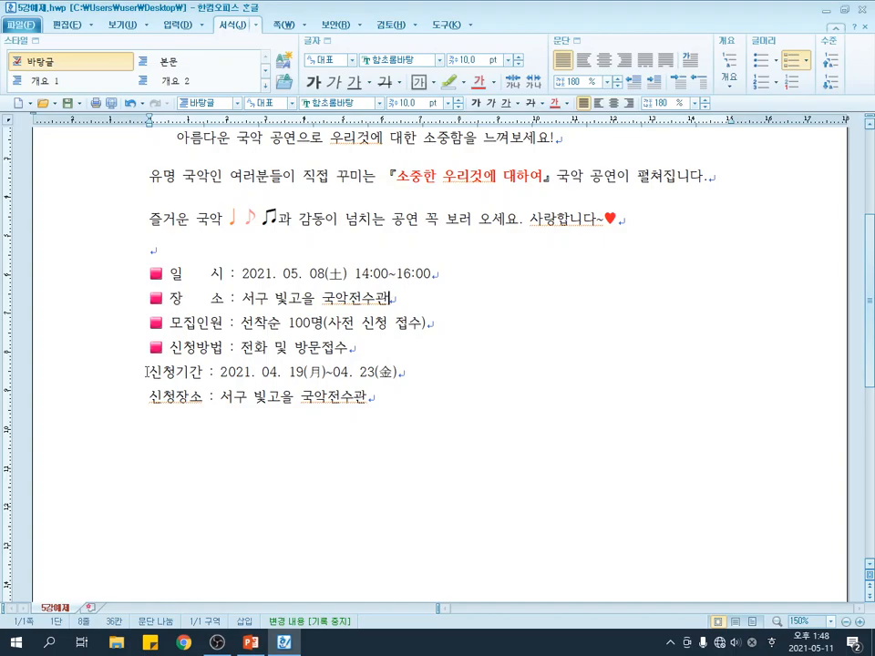
Apply the solid black square bullet to the last two detail lines, 신청기간 and 신청장소.
left_click_drag(147, 371, 391, 404)
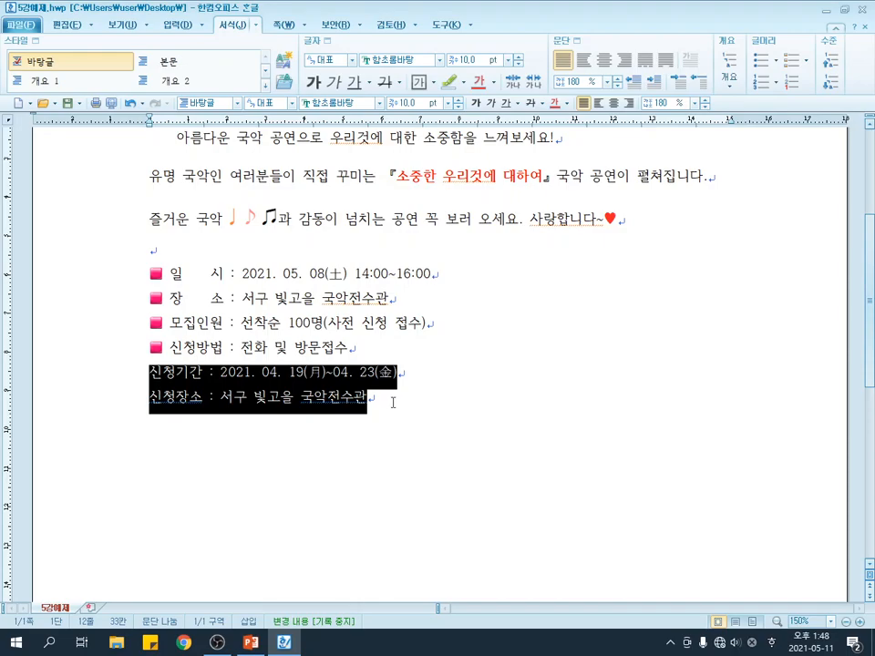
left_click(774, 64)
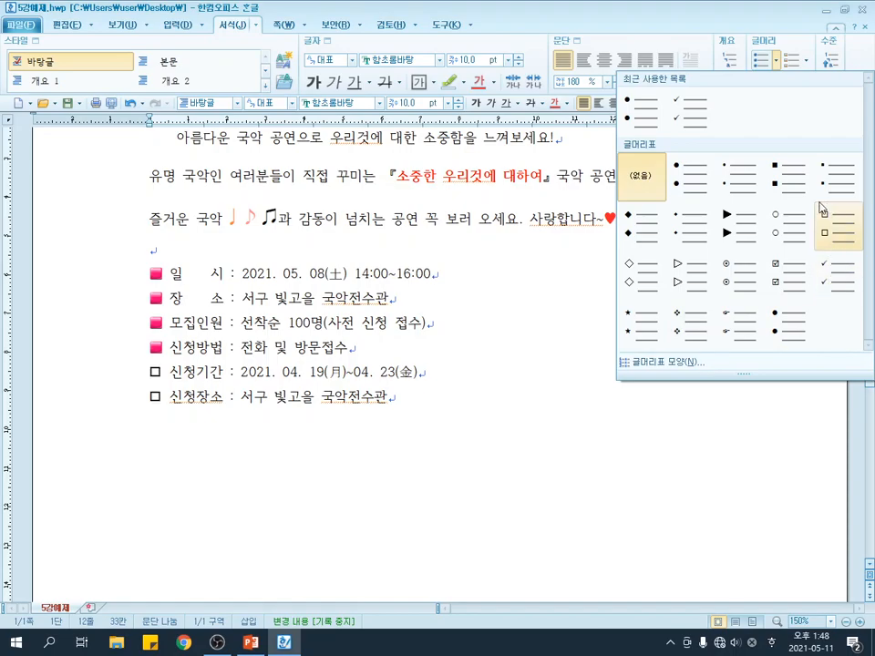
left_click(794, 198)
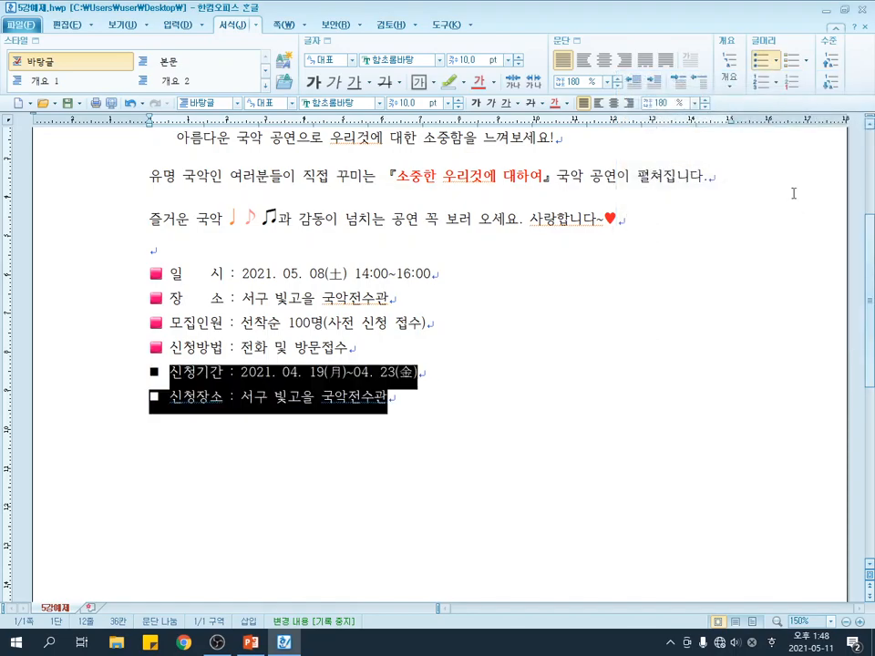
left_click(111, 381)
left_click(449, 390)
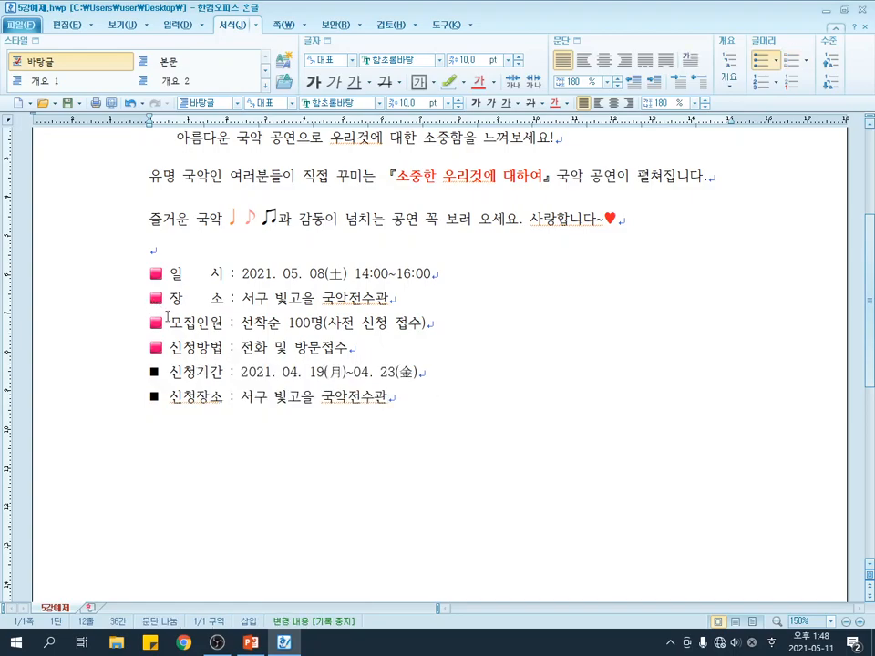
Close the 5강예제.hwp document and answer the closing prompt.
scroll(401, 383, "up", 3)
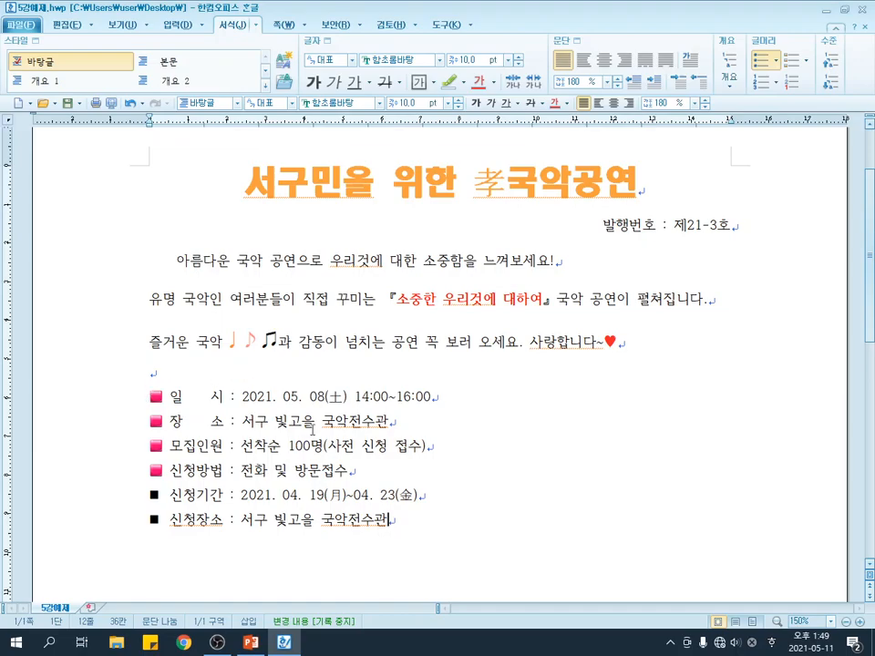
left_click(863, 9)
left_click(364, 345)
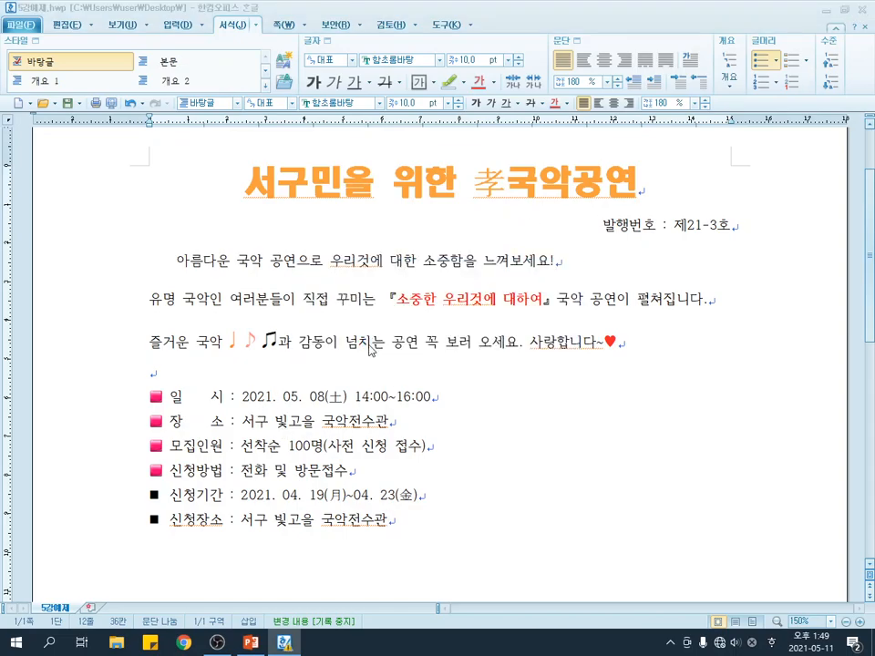